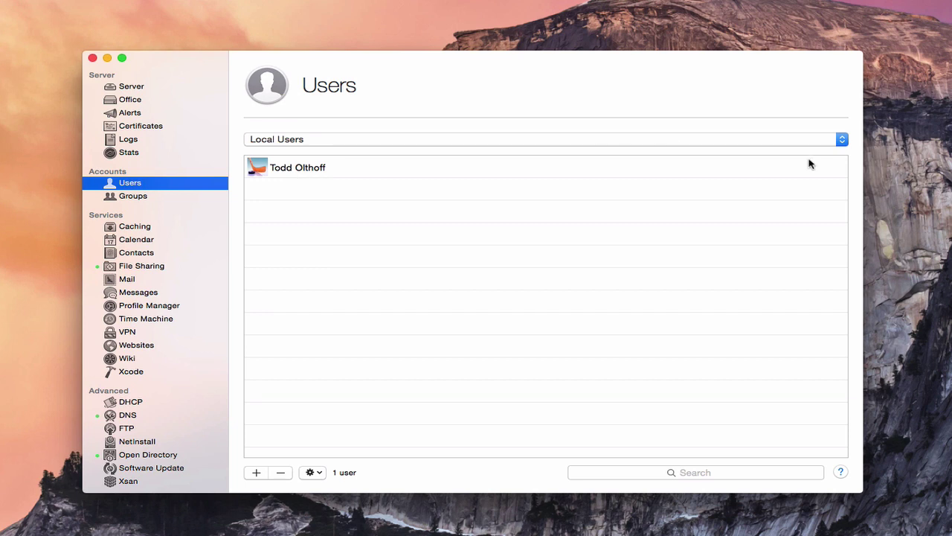
- Switch the Users list filter to All Users and select the existing local user
left_click(840, 141)
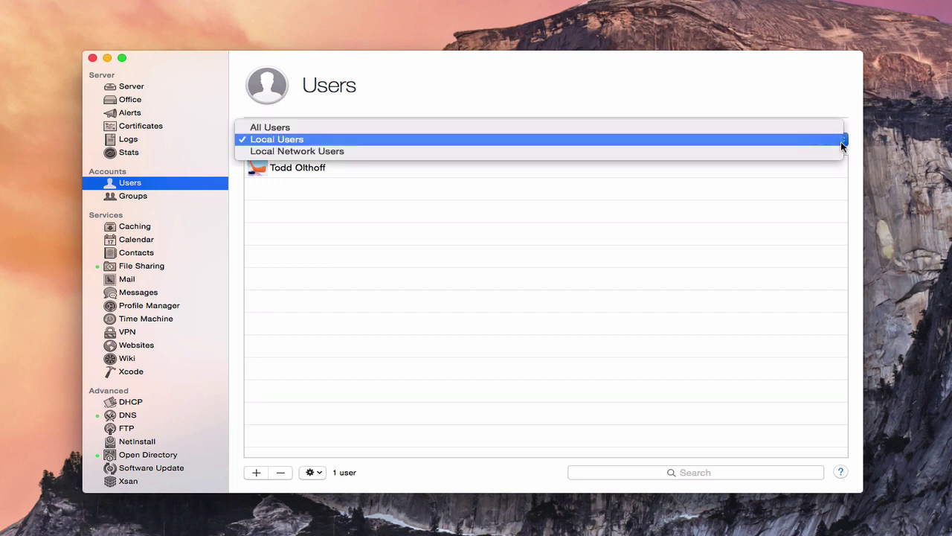
left_click(823, 130)
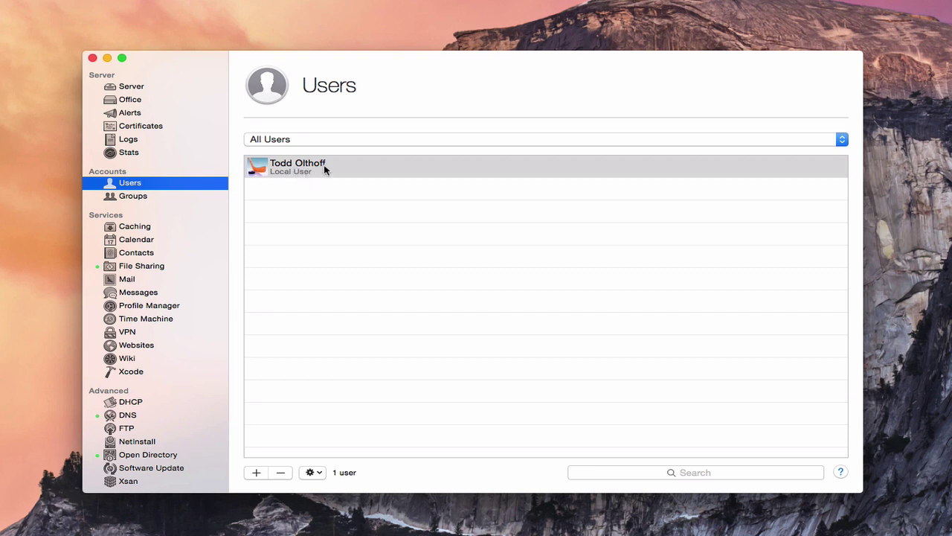
left_click(308, 170)
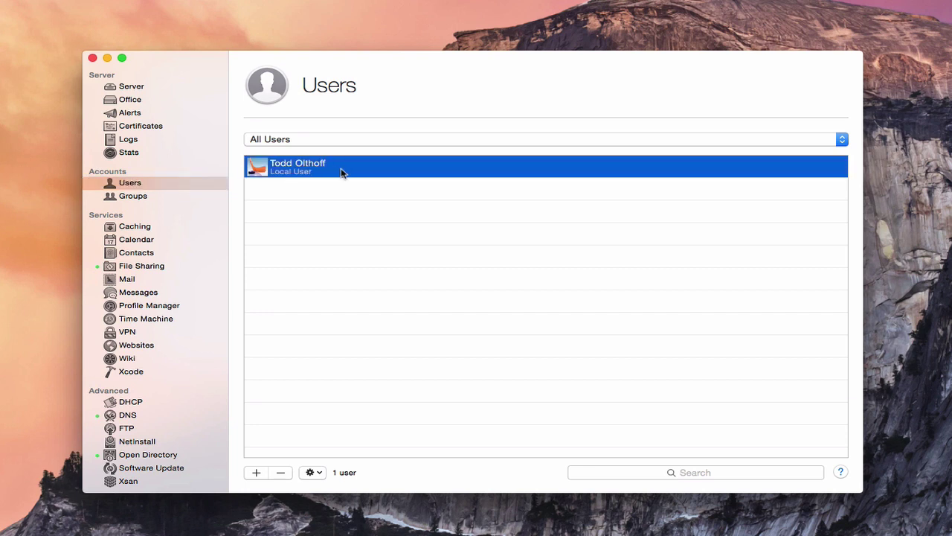
- Open the existing local user's account details sheet
double_click(290, 173)
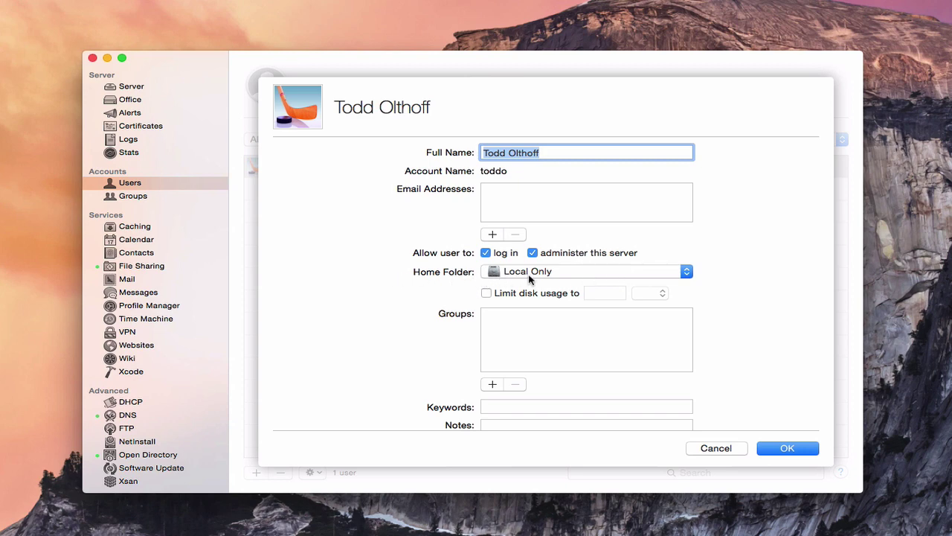
- Review the Home Folder and disk-limit options without keeping changes, then cancel the sheet
left_click(688, 272)
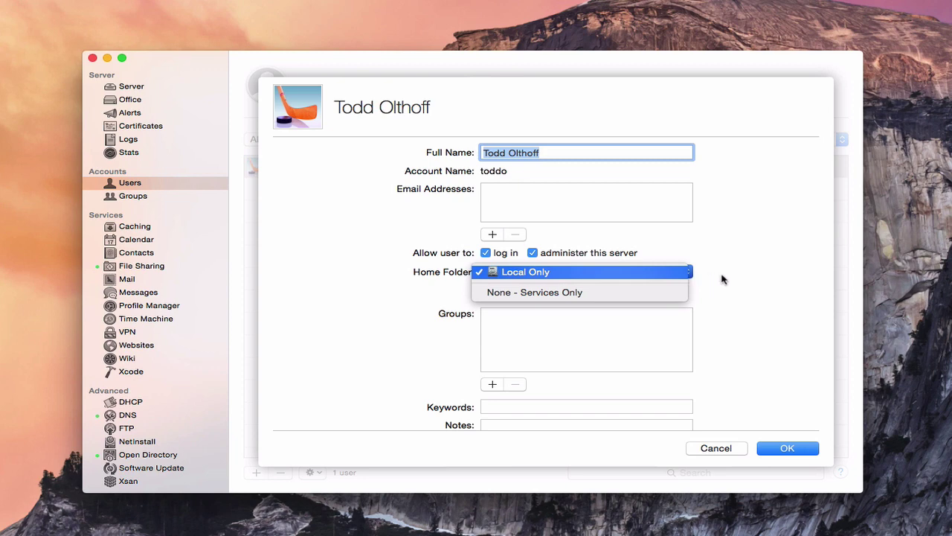
left_click(721, 279)
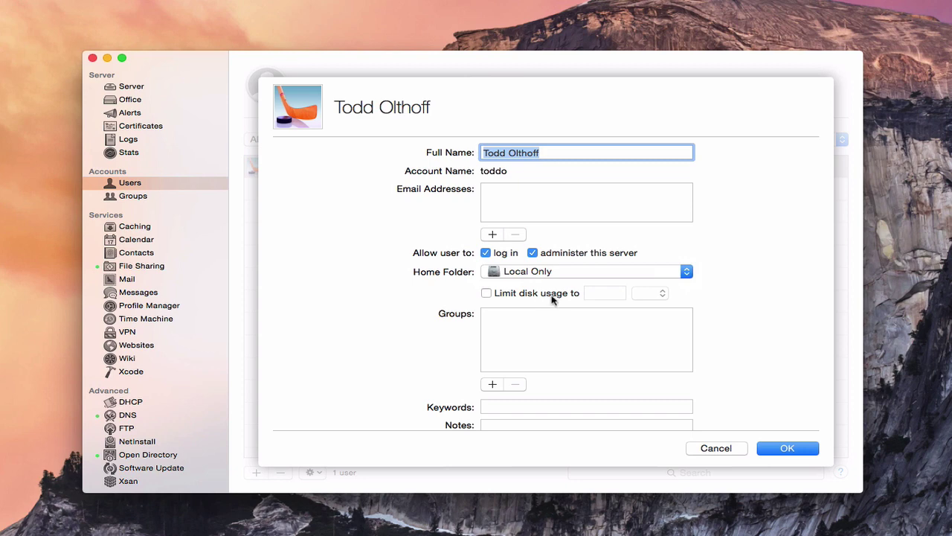
left_click(487, 294)
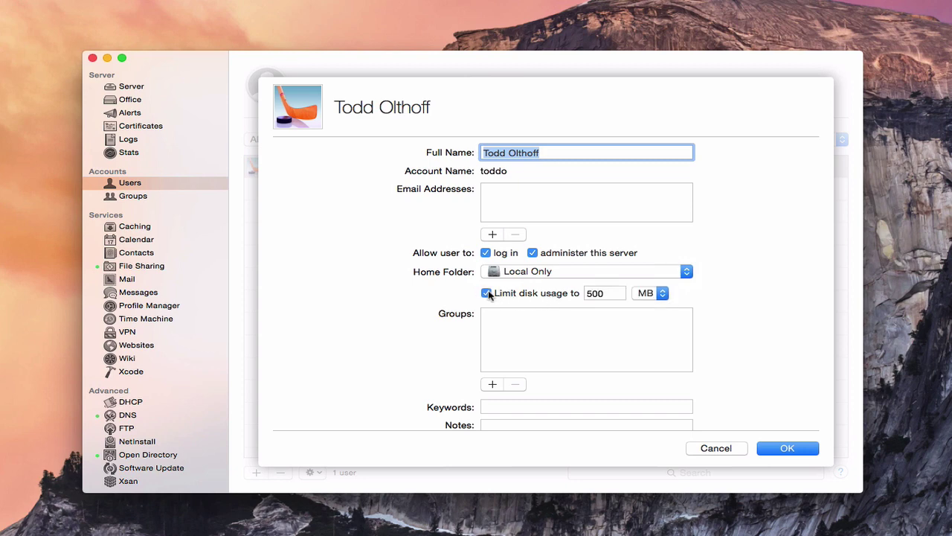
left_click(662, 294)
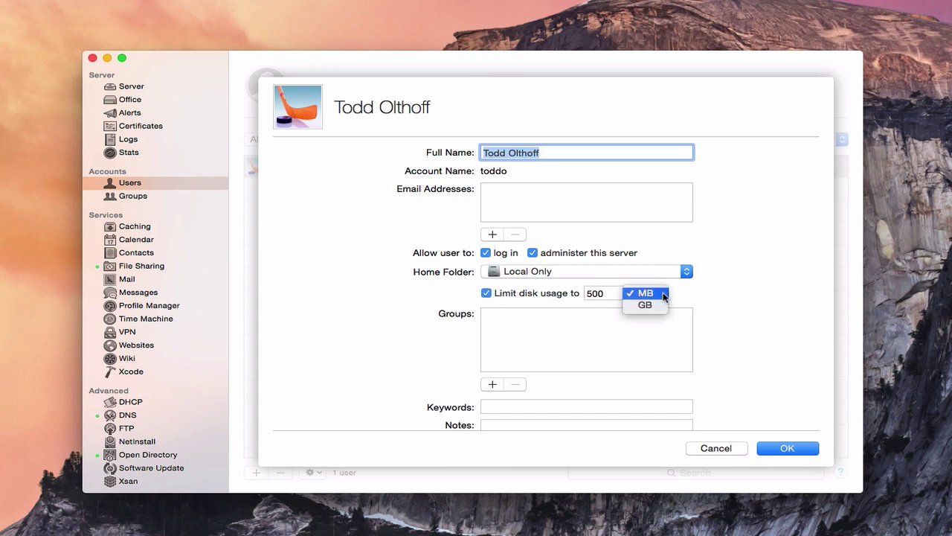
left_click(686, 297)
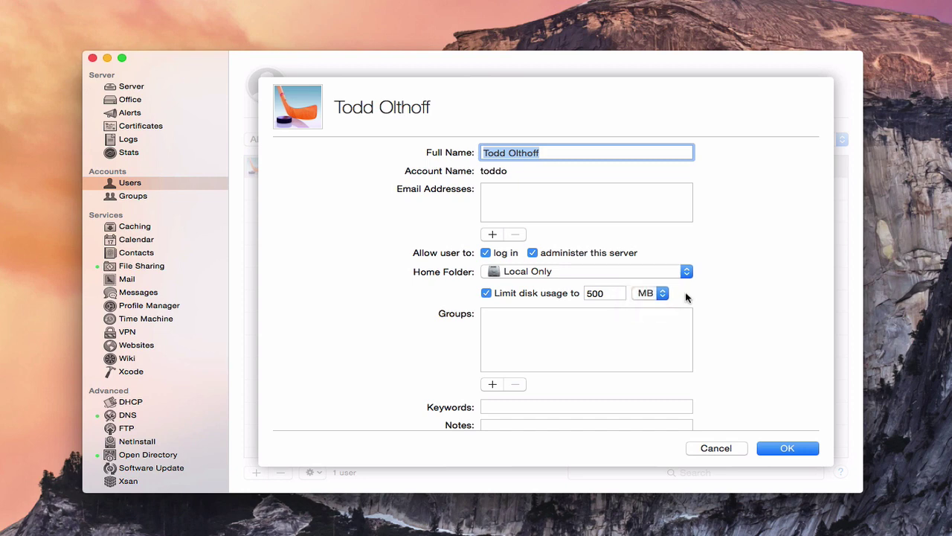
left_click(486, 293)
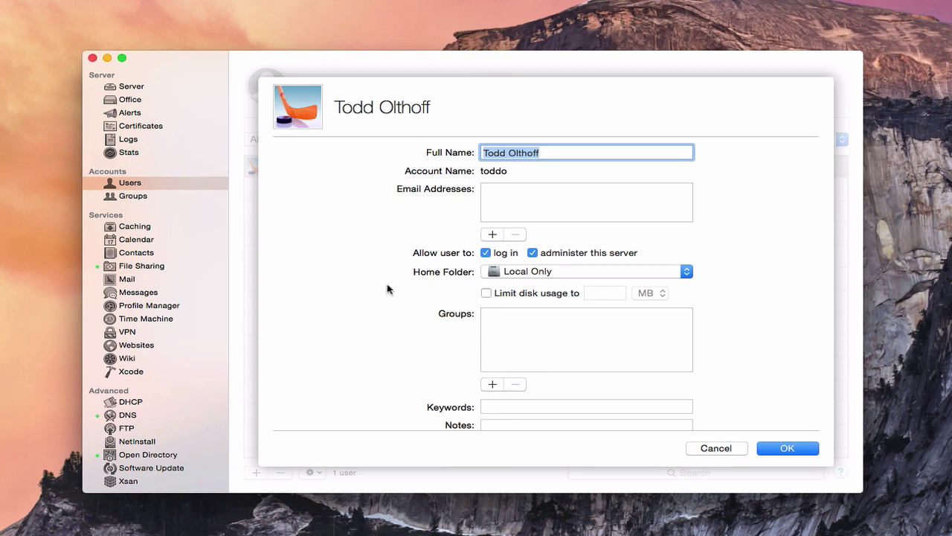
scroll(435, 377, "down", 5)
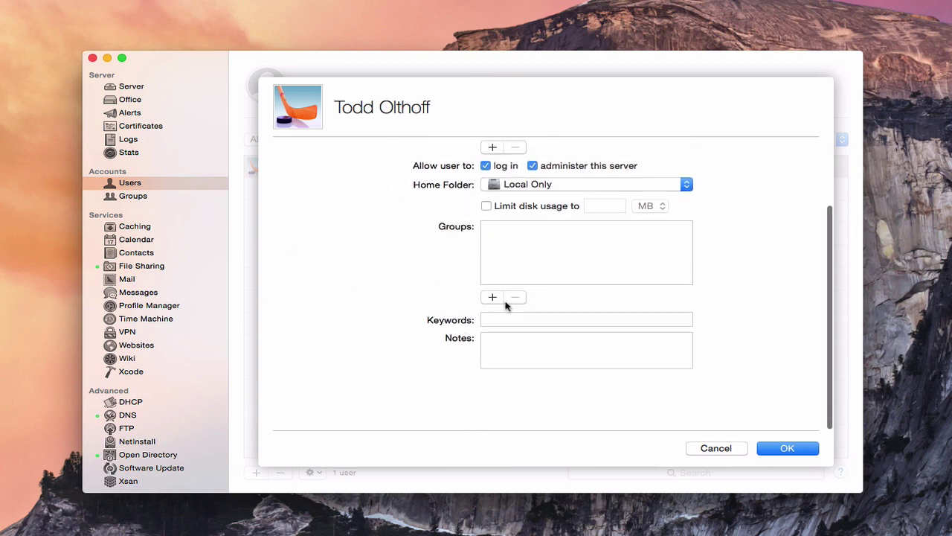
scroll(411, 307, "up", 5)
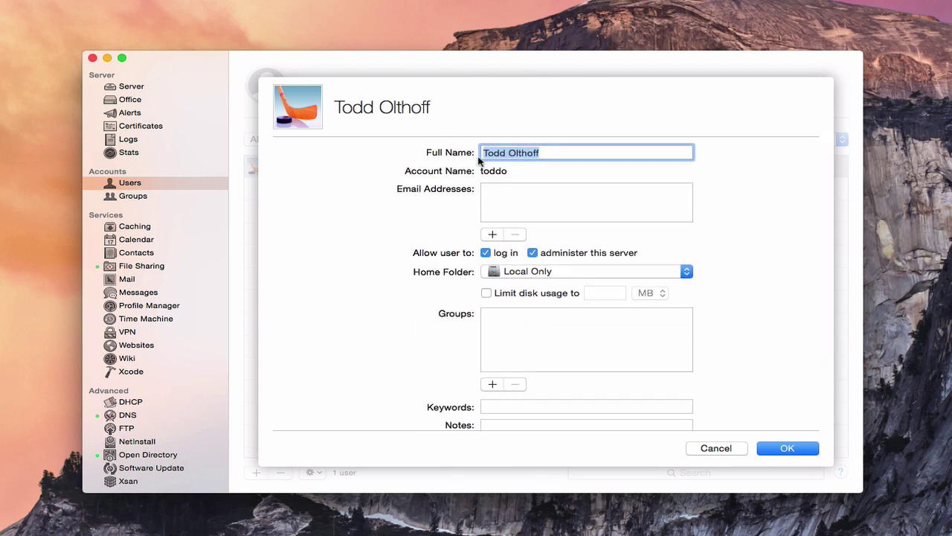
left_click(716, 452)
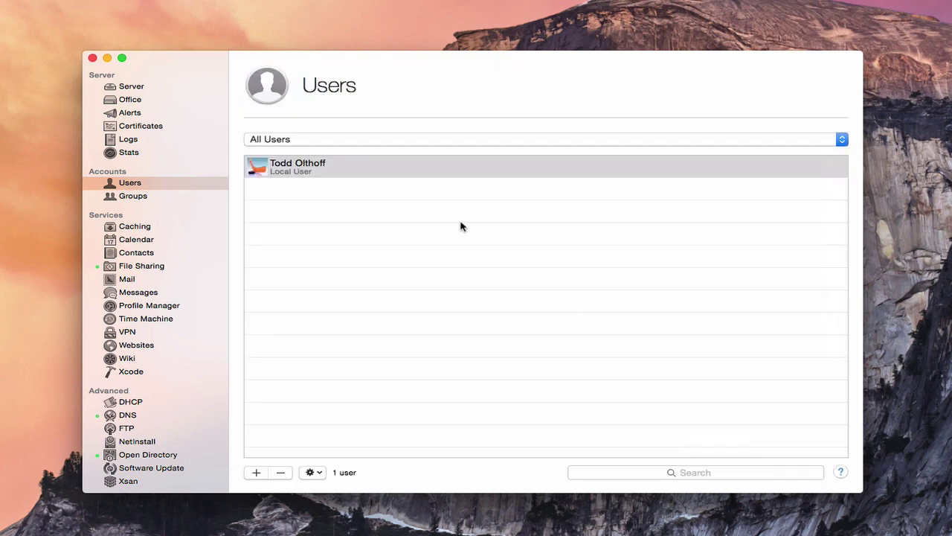
left_click(314, 169)
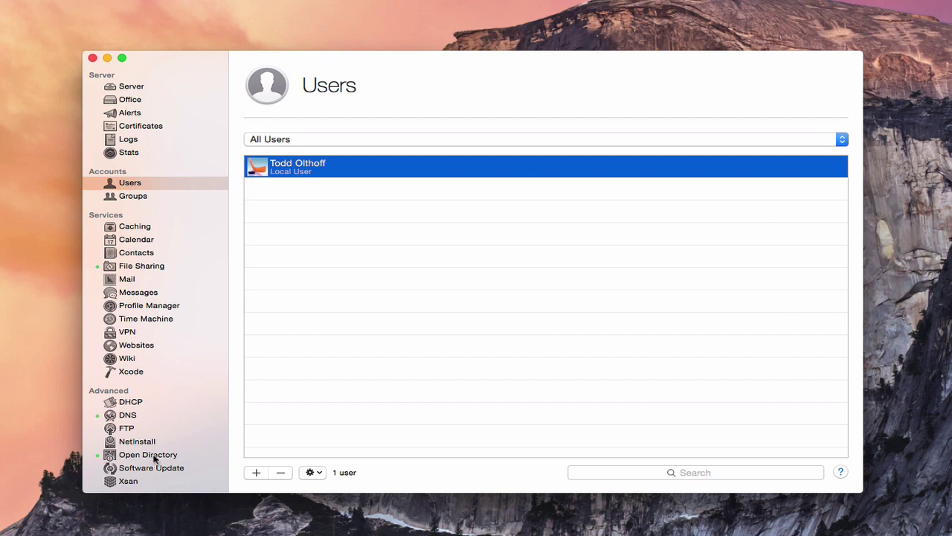
- Start a new Local Network User, enter the full name and shorten the account name
left_click(255, 473)
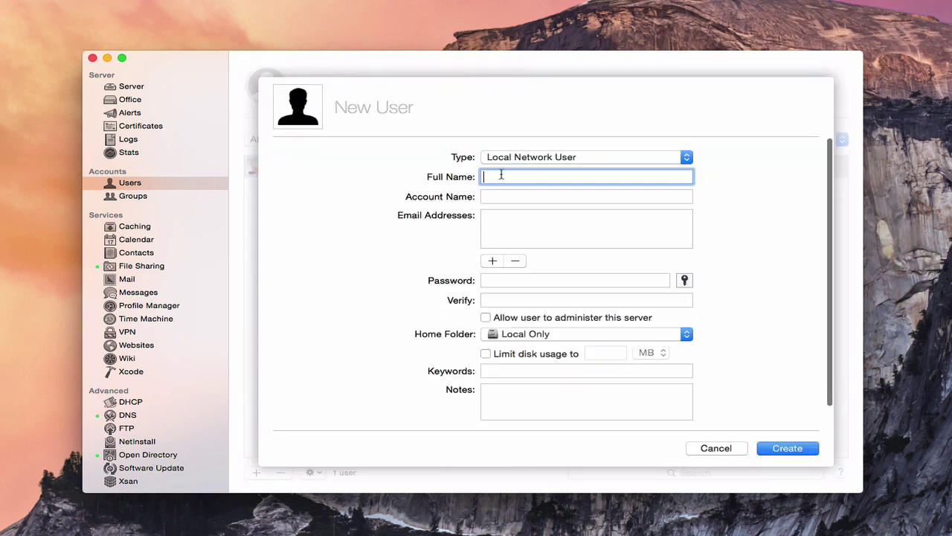
left_click(686, 160)
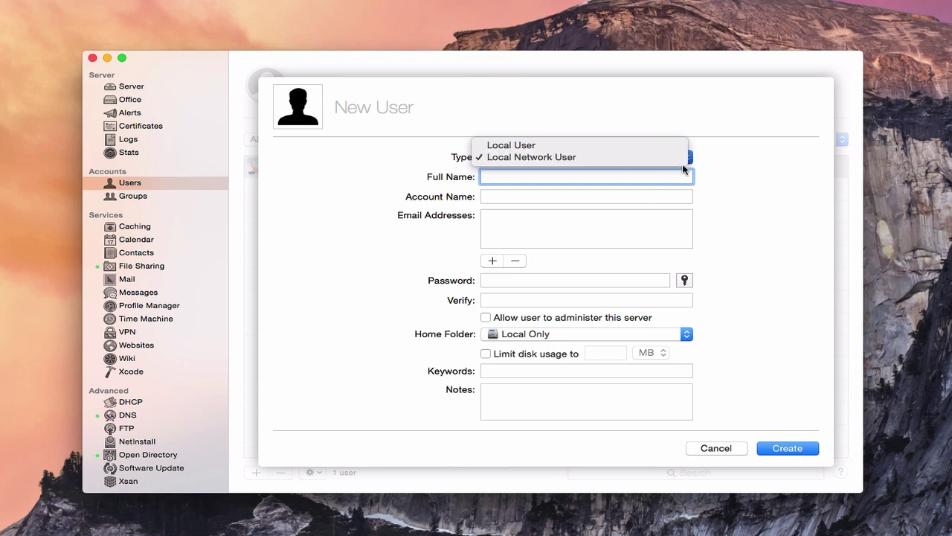
left_click(744, 180)
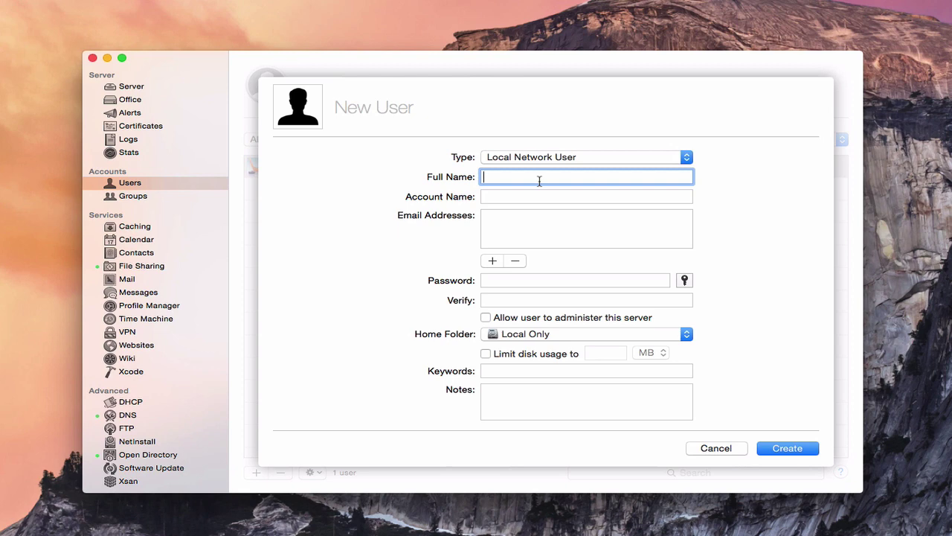
type("John Doe")
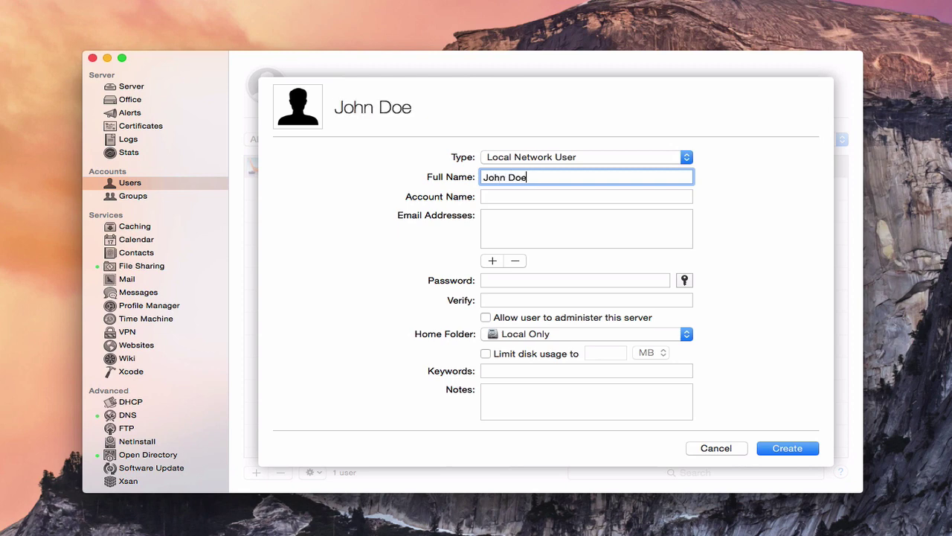
key("Tab")
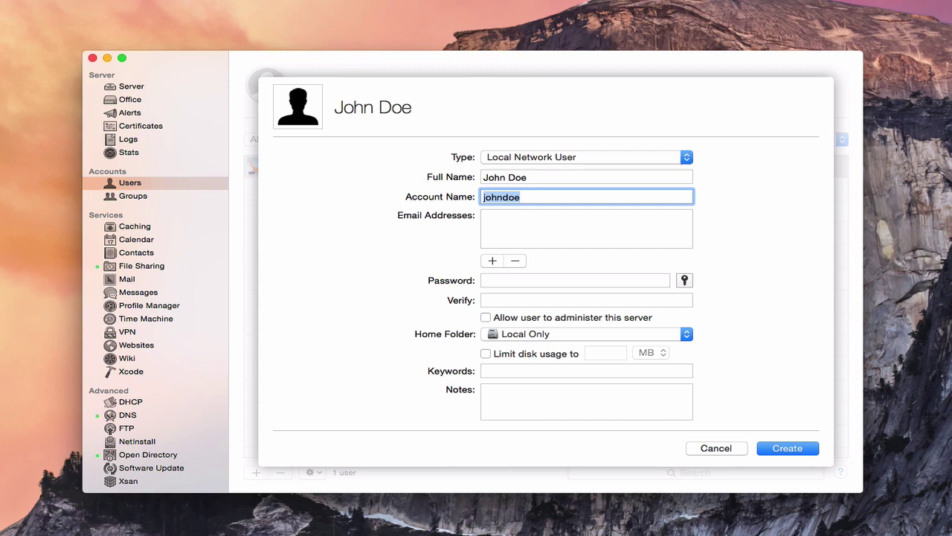
left_click(521, 196)
key("BackSpace")
key("BackSpace")
- Add the user's e-mail address, correcting typos along the way
left_click(493, 261)
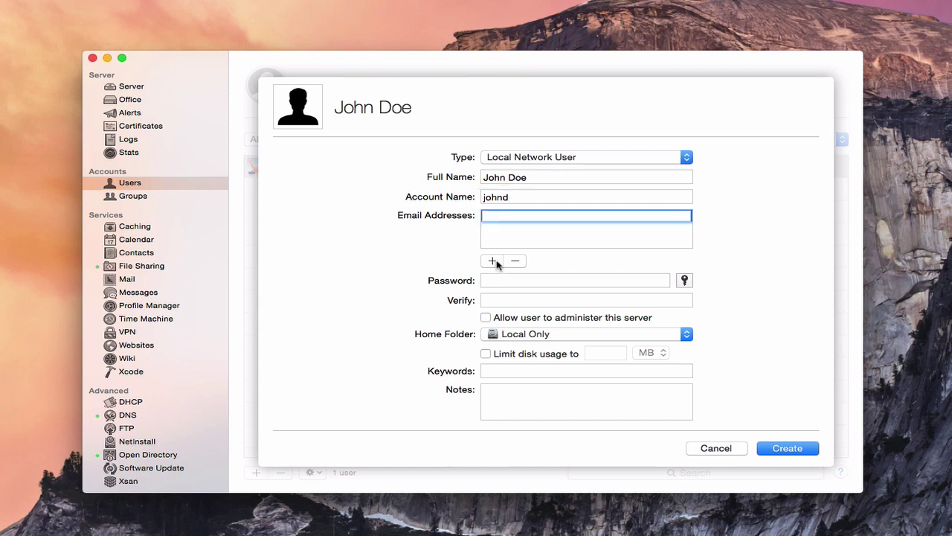
type("john@doe.com")
- Enter the new user's password and repeat it in the Verify field
left_click(500, 280)
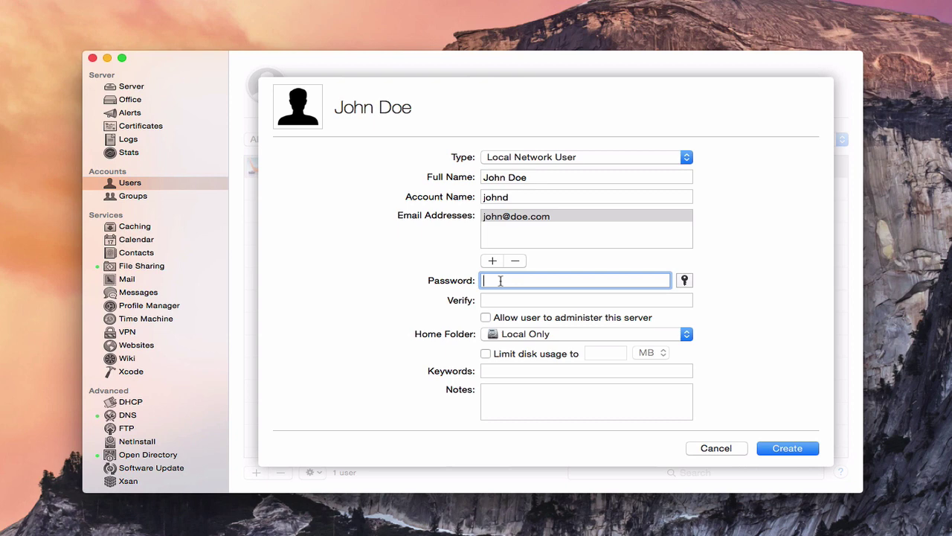
key("Tab")
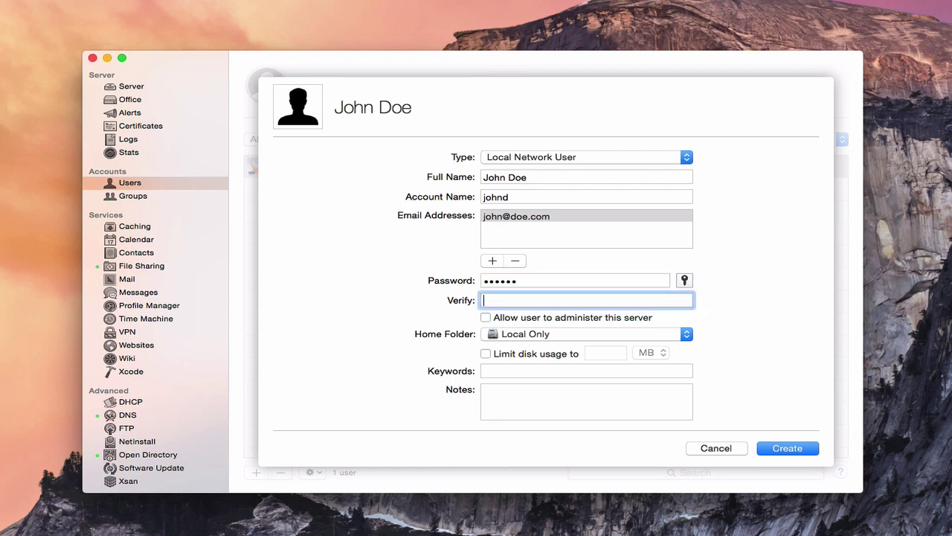
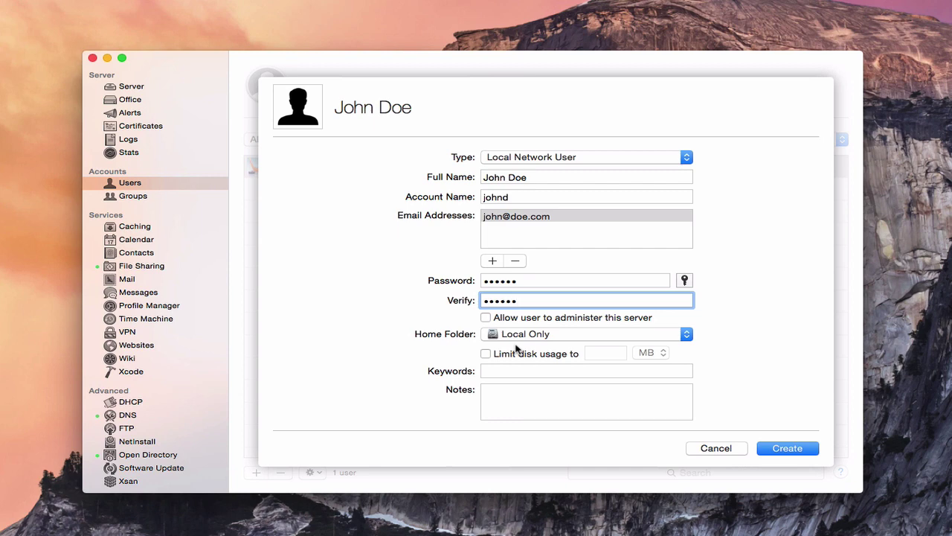
- Set the new user's Home Folder to None - Services Only after minimizing the Finder window
left_click(688, 338)
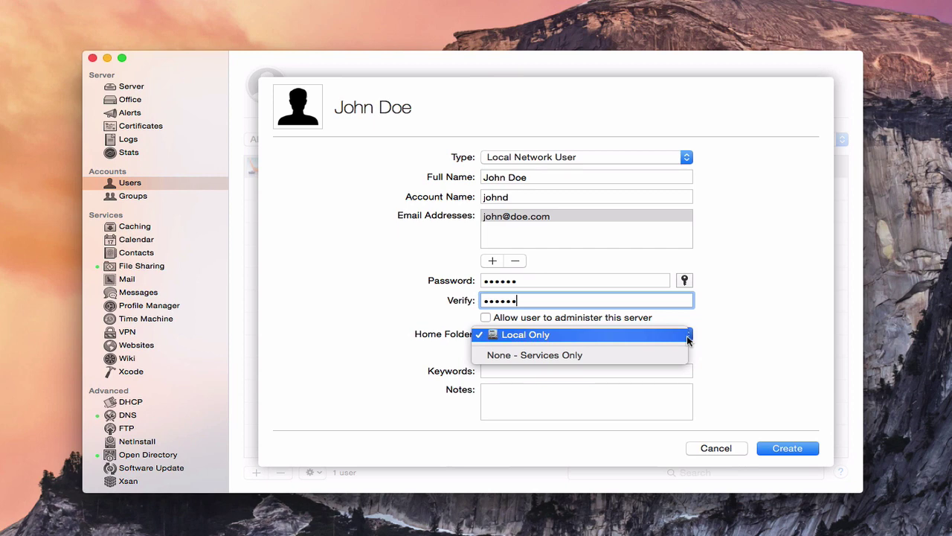
left_click(736, 339)
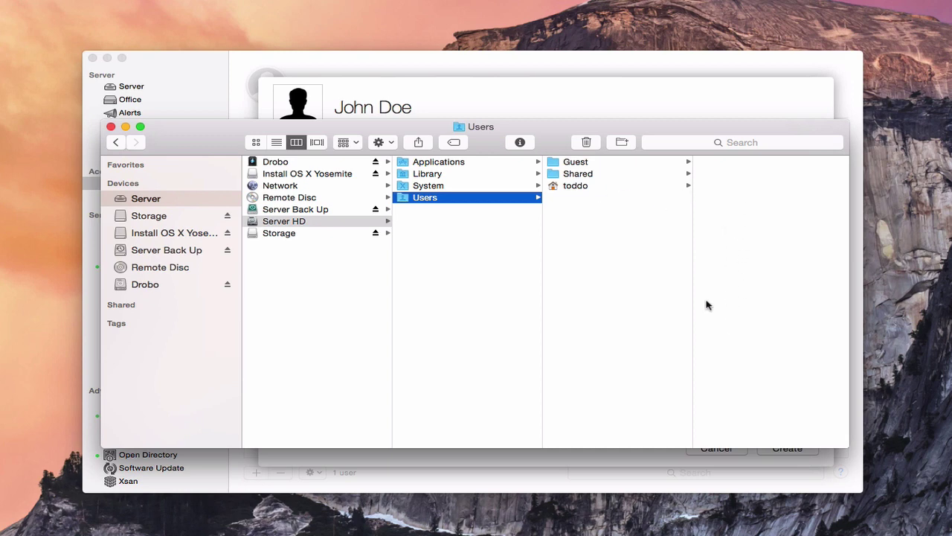
left_click(126, 127)
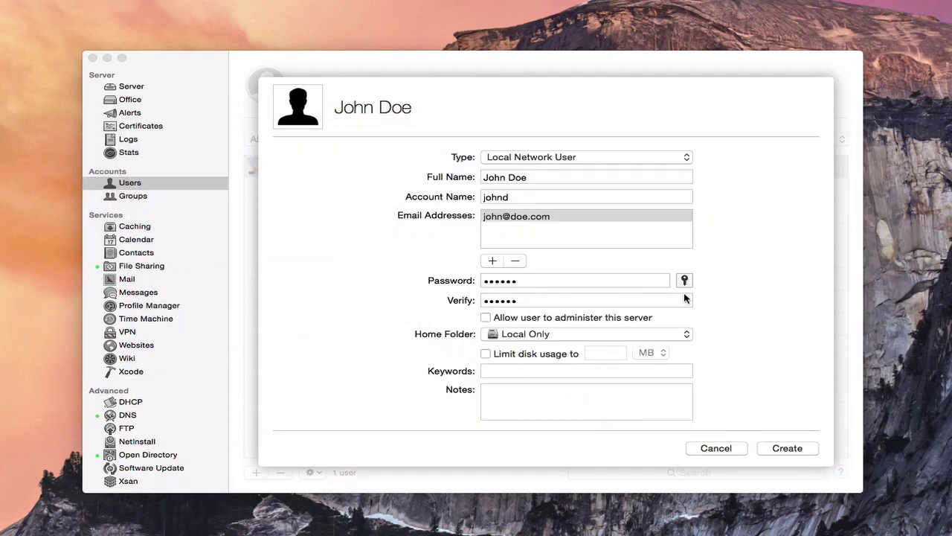
left_click(684, 334)
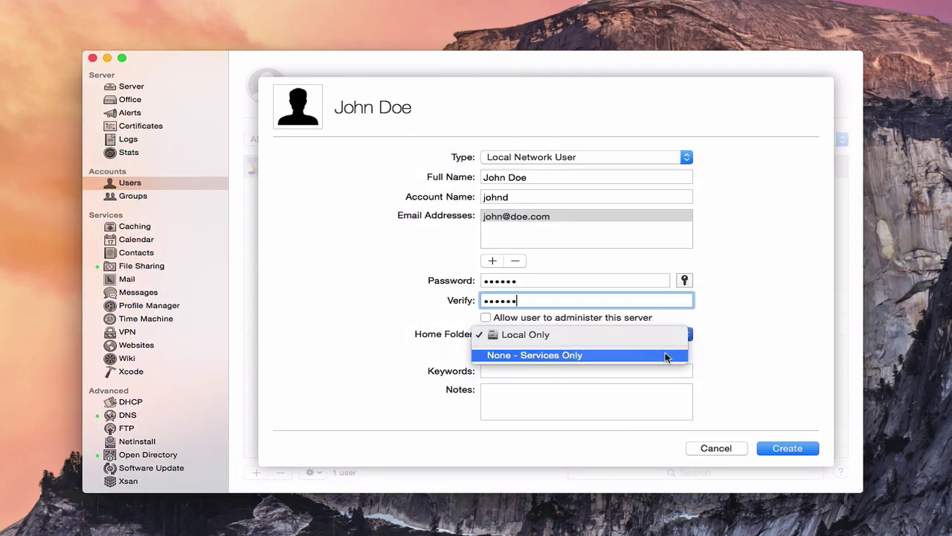
left_click(672, 355)
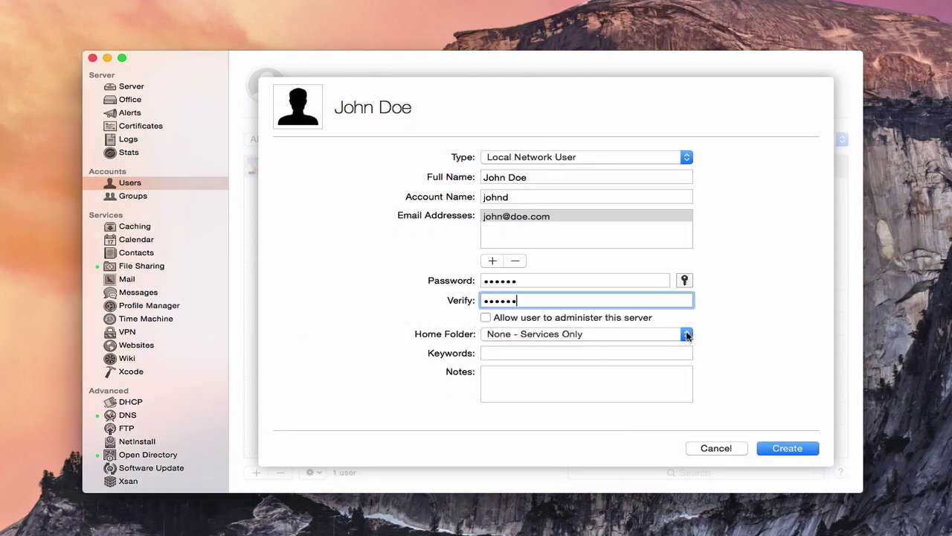
left_click(687, 335)
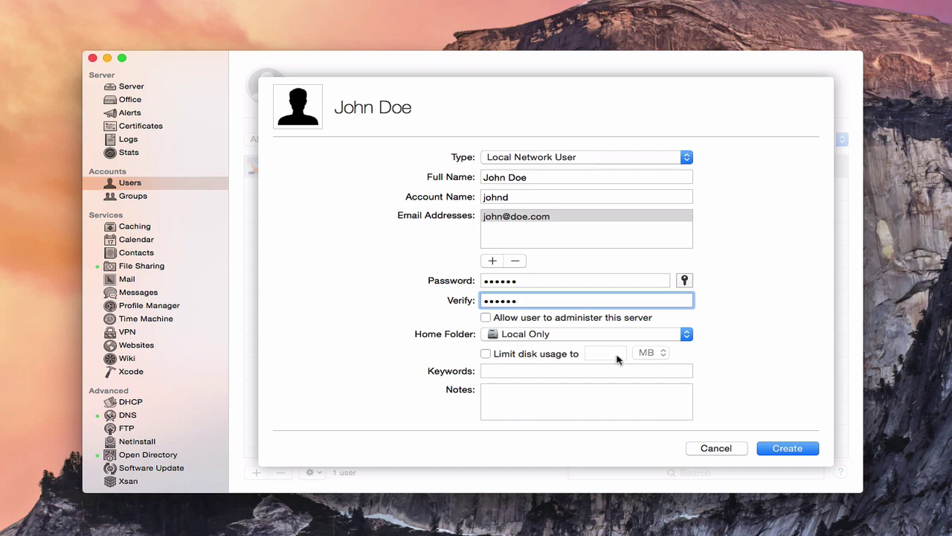
left_click(686, 334)
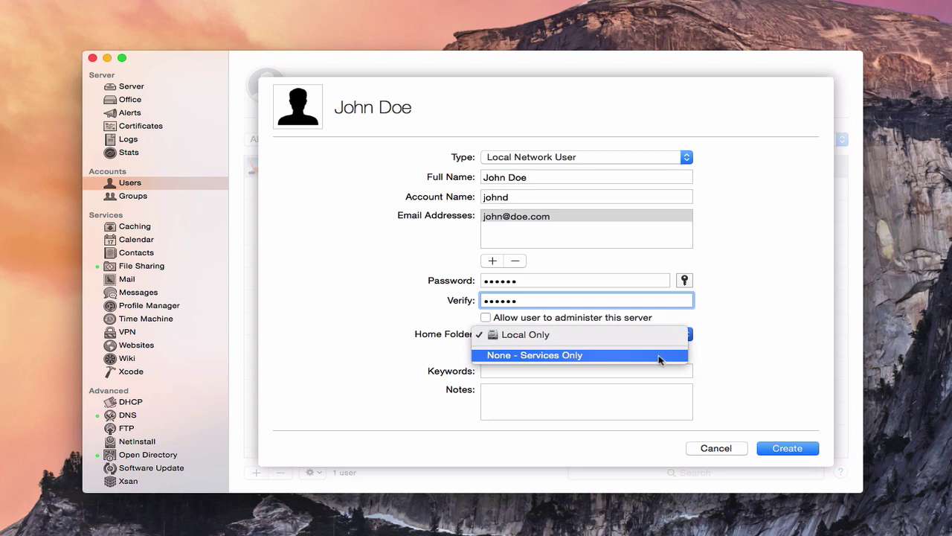
left_click(659, 357)
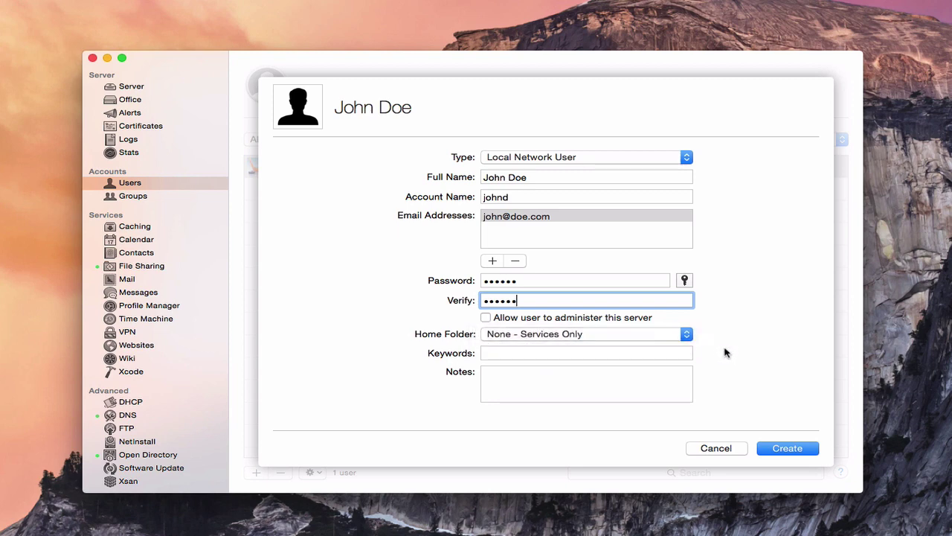
- Tag the new user with the keyword tech and create the account
left_click(503, 351)
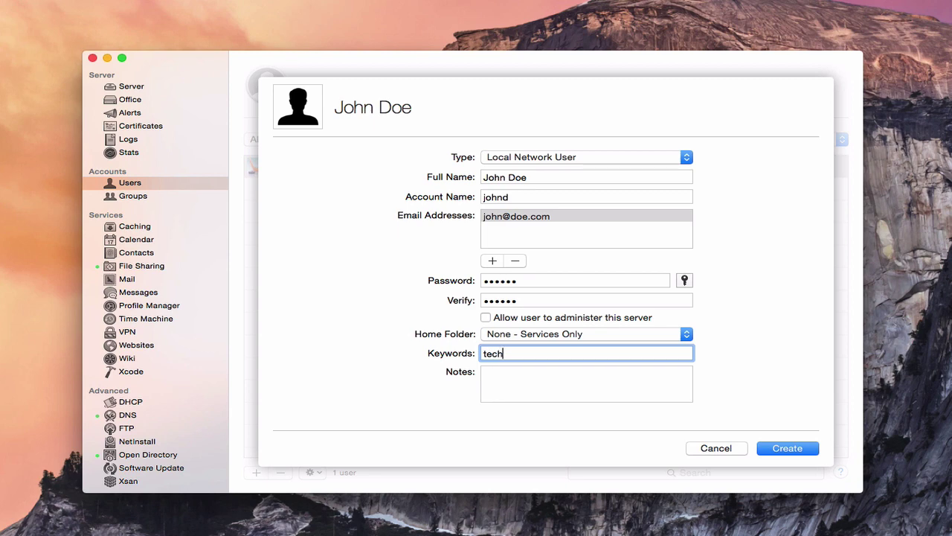
key("Tab")
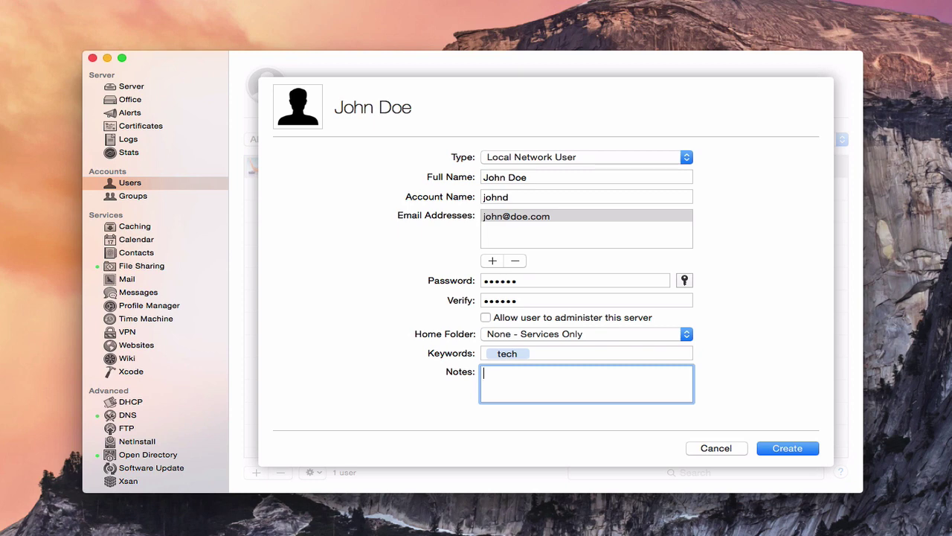
left_click(789, 448)
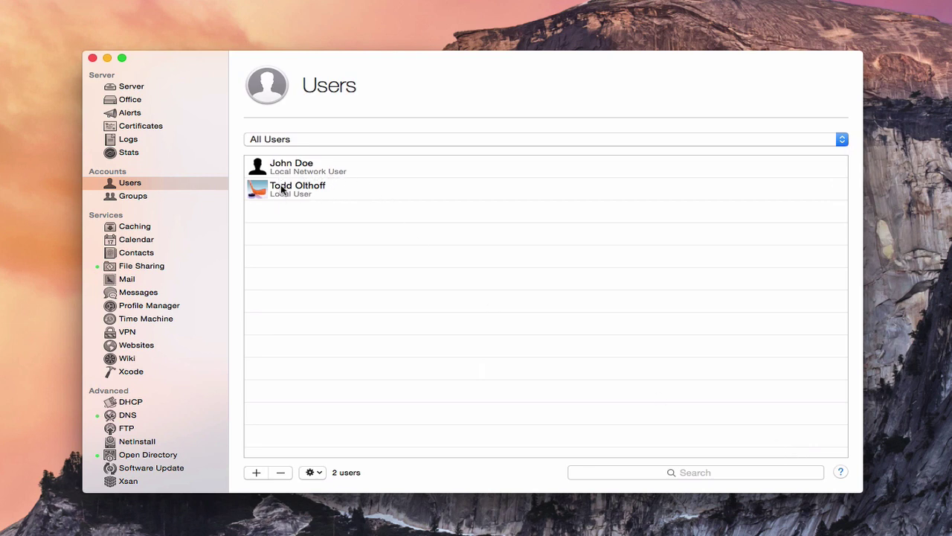
left_click(841, 139)
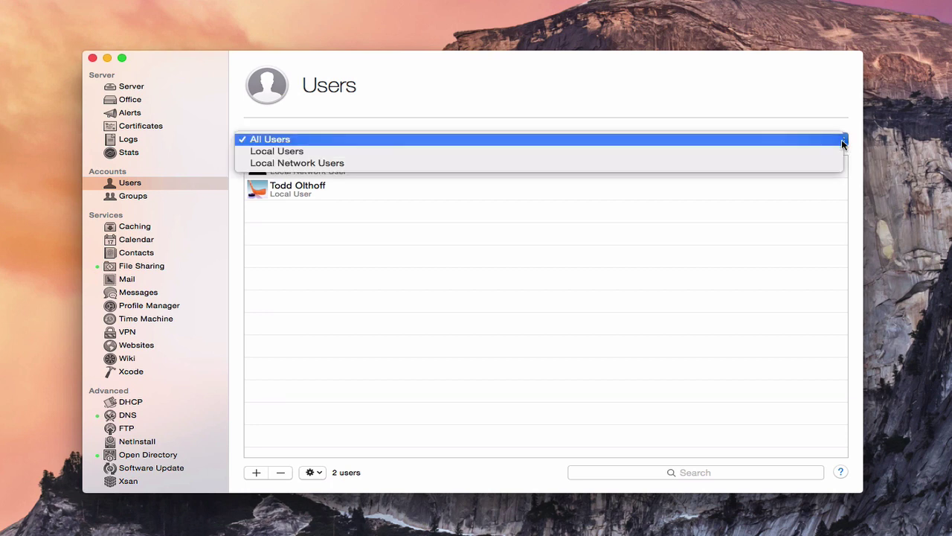
left_click(828, 152)
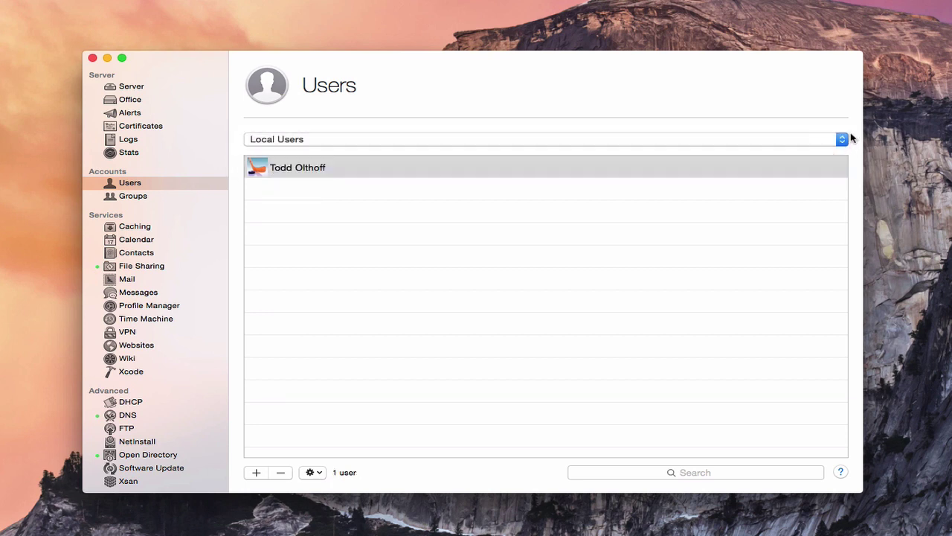
left_click(841, 140)
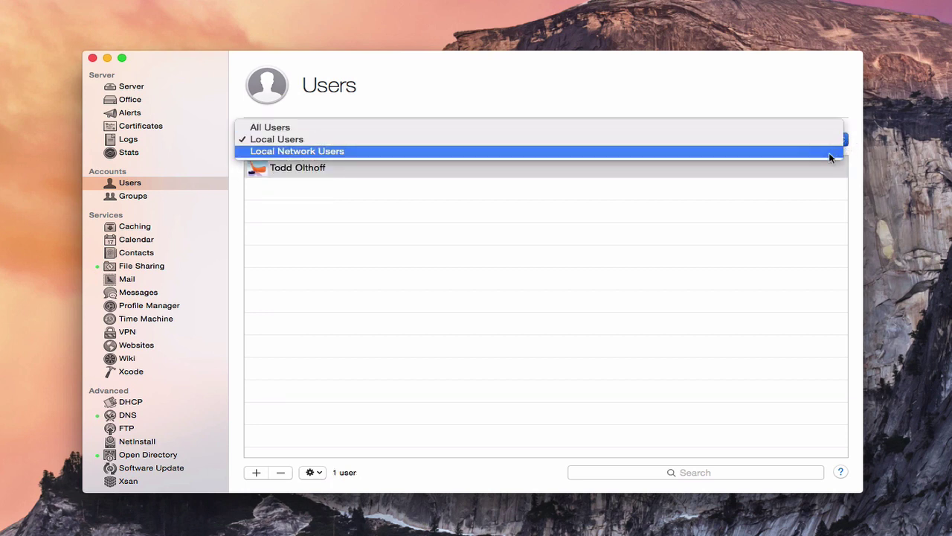
left_click(829, 152)
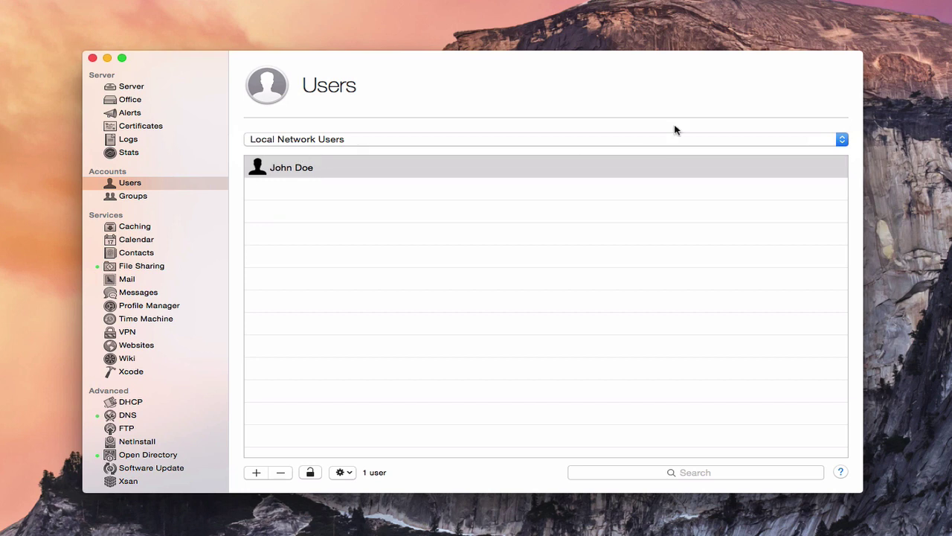
left_click(843, 139)
left_click(815, 117)
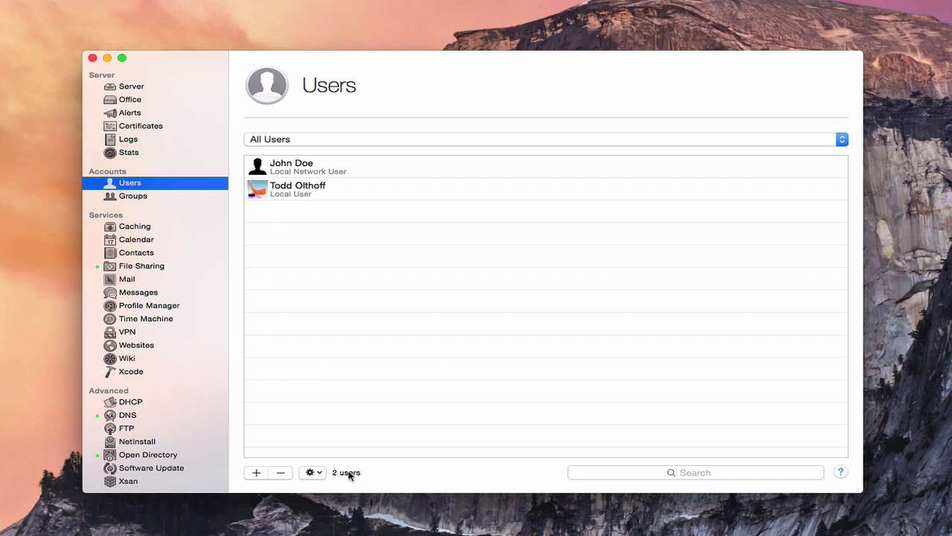
- Open the new user's details via Edit User in the gear menu and cancel unchanged
left_click(317, 476)
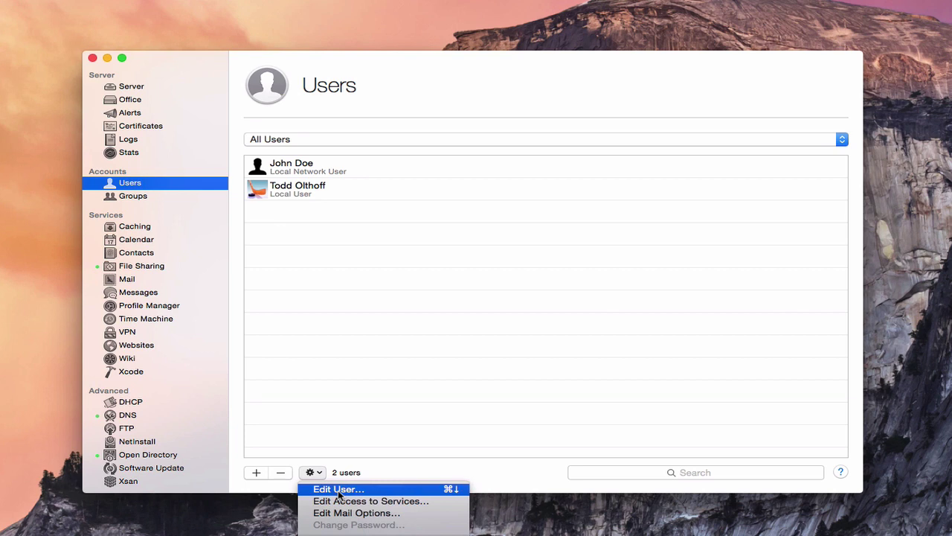
left_click(338, 489)
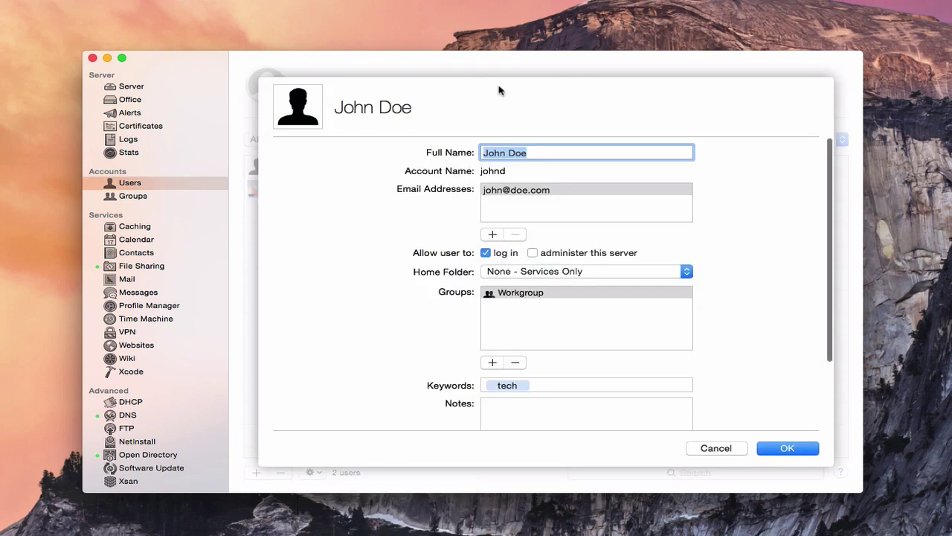
left_click(719, 449)
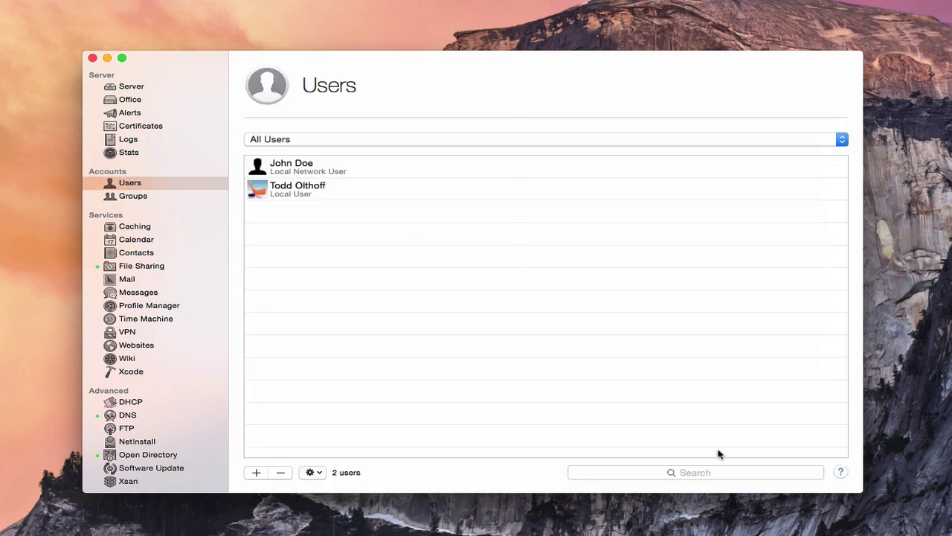
left_click(311, 472)
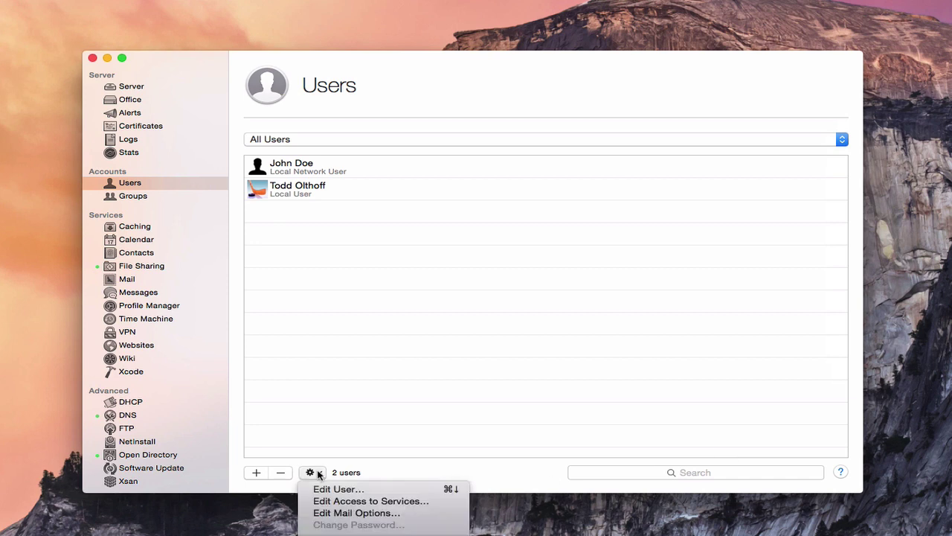
- Remove SSH and Screen Sharing from the users' service access and confirm
left_click(348, 501)
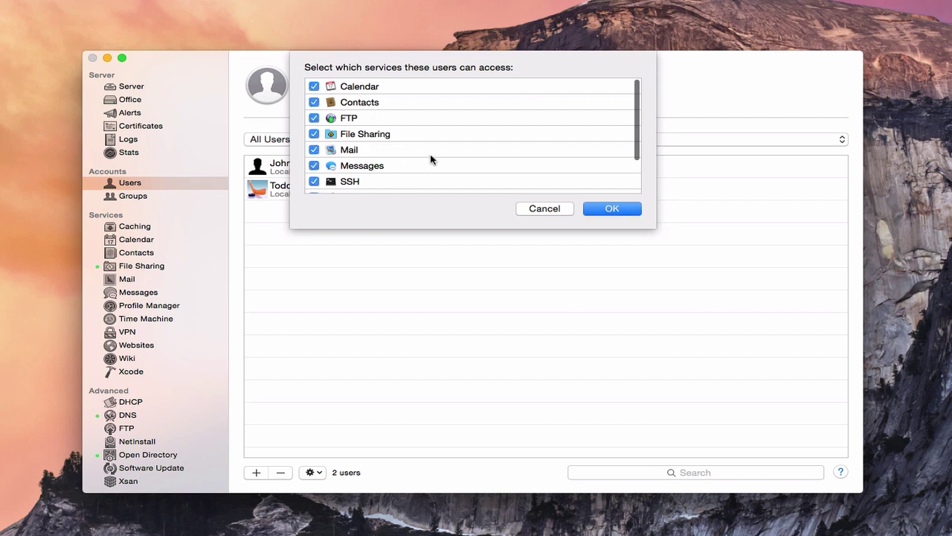
scroll(442, 144, "down", 3)
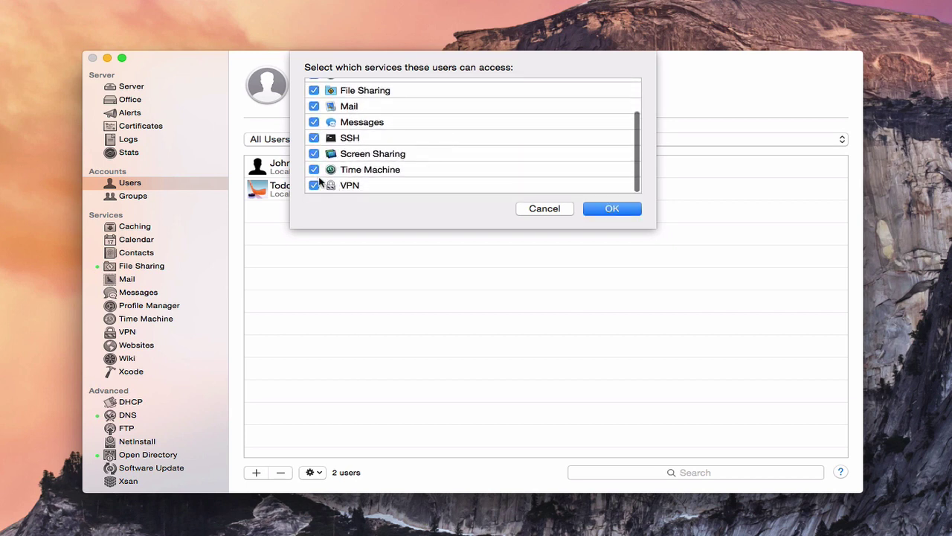
scroll(399, 163, "up", 3)
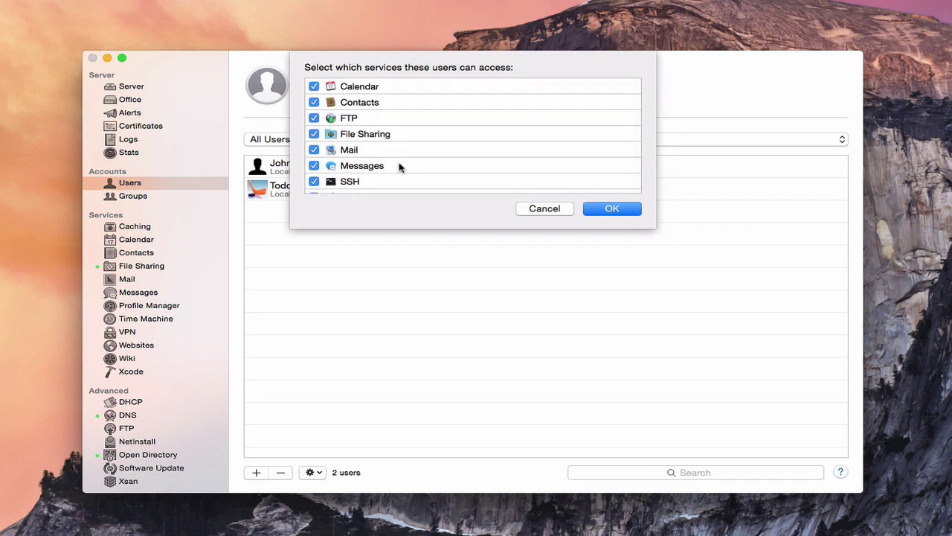
scroll(399, 167, "down", 1)
left_click(314, 172)
scroll(314, 173, "down", 1)
left_click(314, 170)
left_click(613, 209)
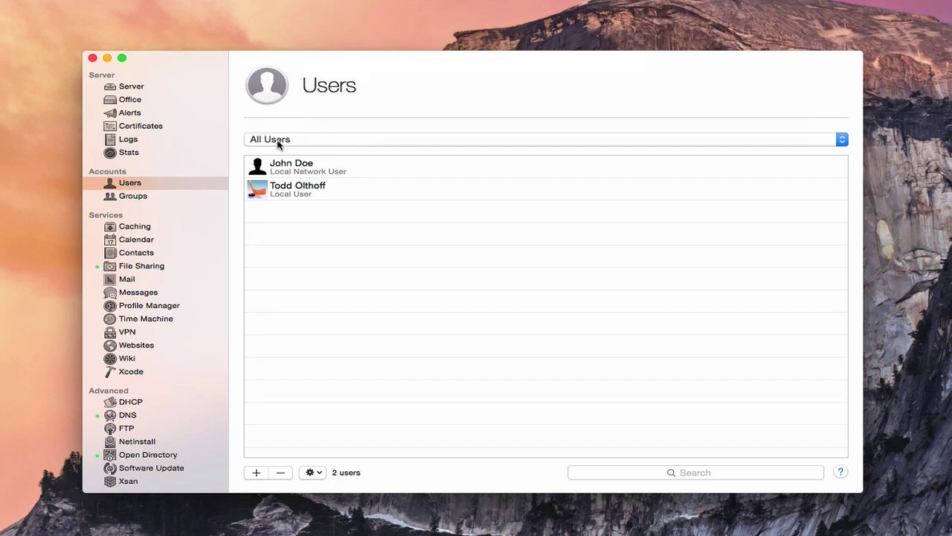
left_click(312, 472)
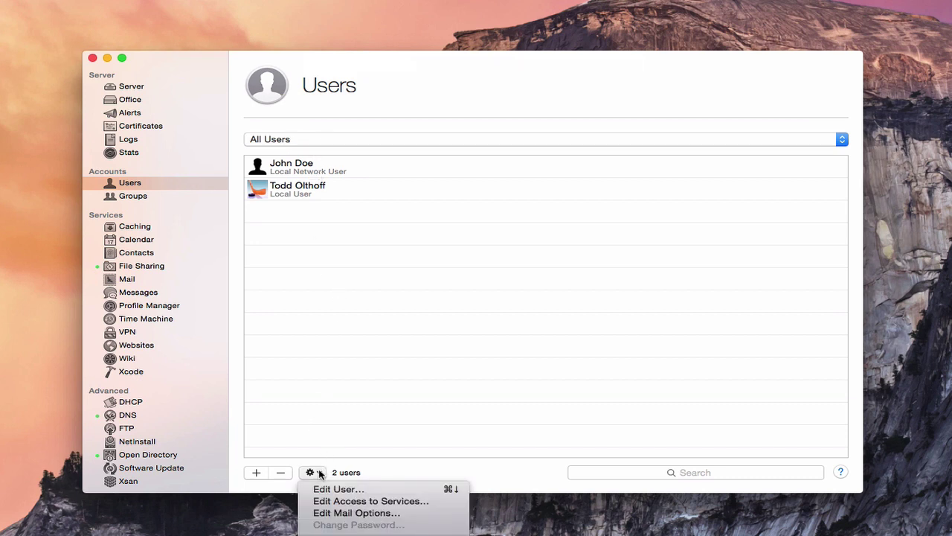
left_click(355, 513)
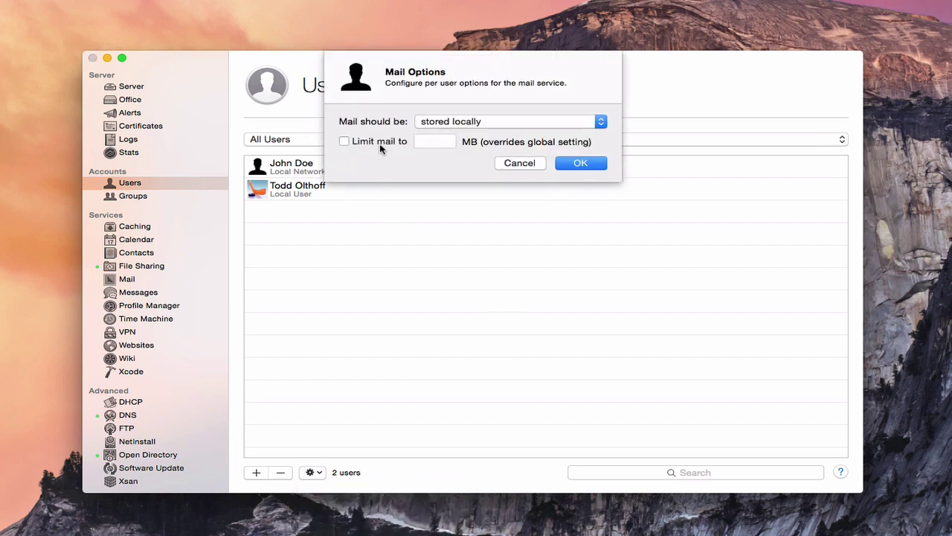
left_click(600, 123)
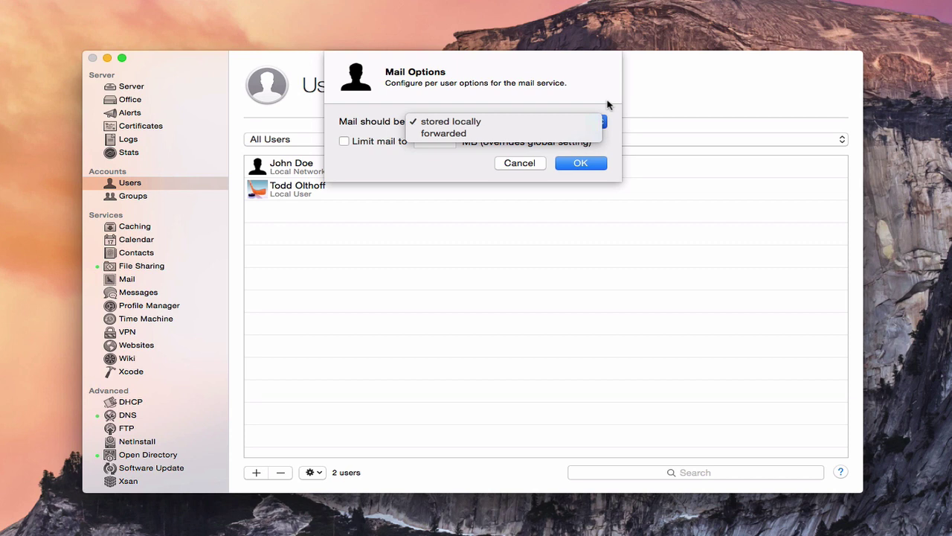
left_click(537, 135)
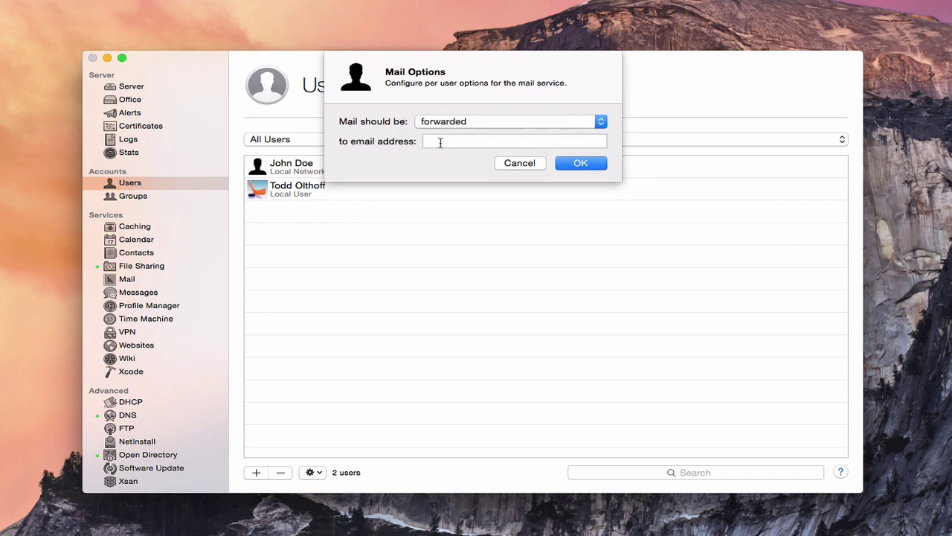
left_click(599, 122)
left_click(585, 112)
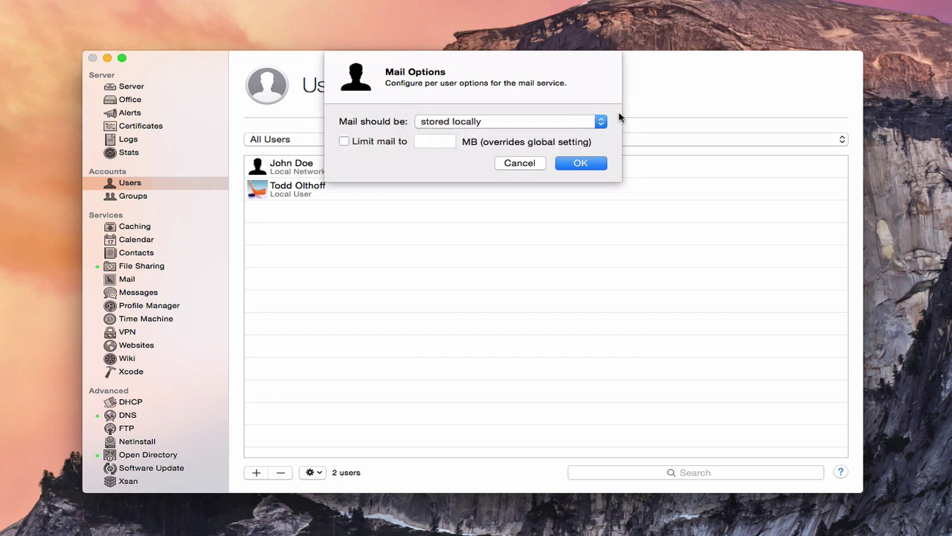
left_click(344, 141)
left_click(344, 141)
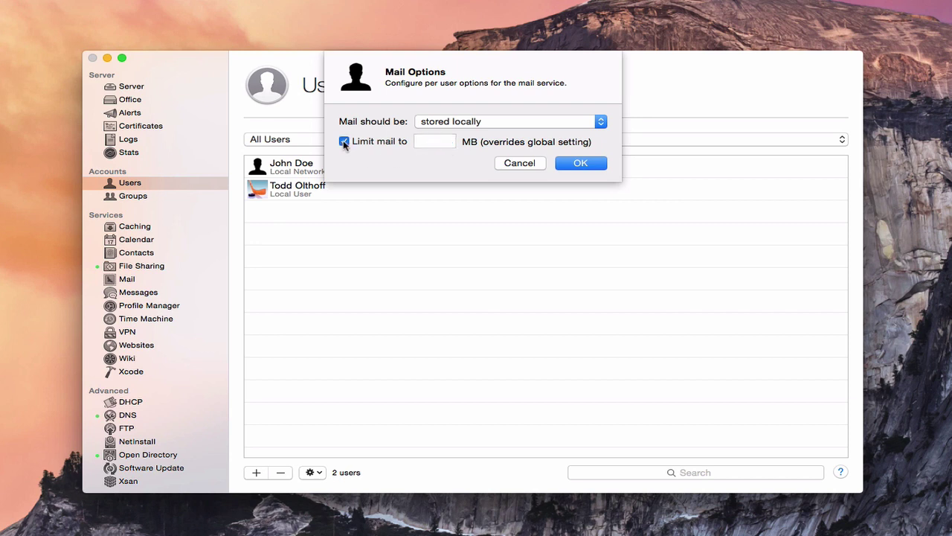
left_click(519, 164)
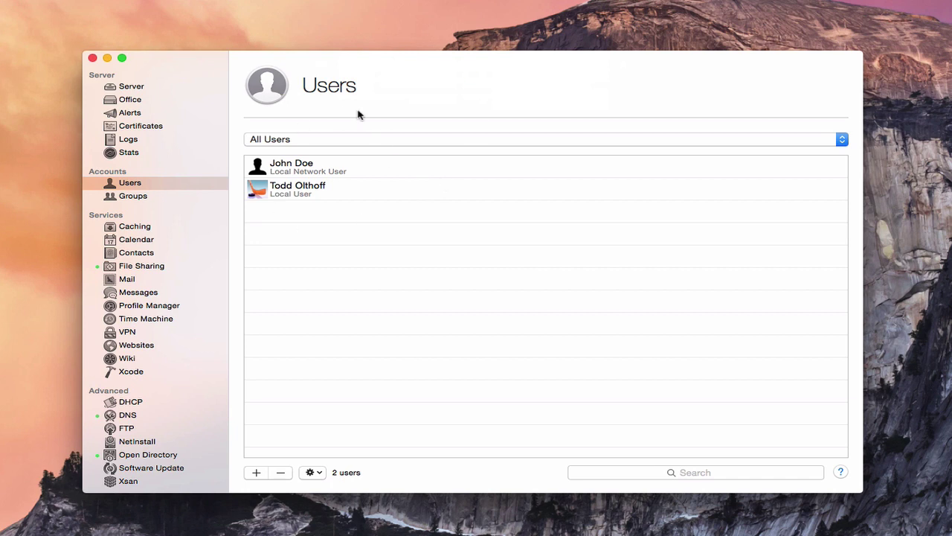
- Select the original local user and filter the Users list to Local Users
left_click(318, 473)
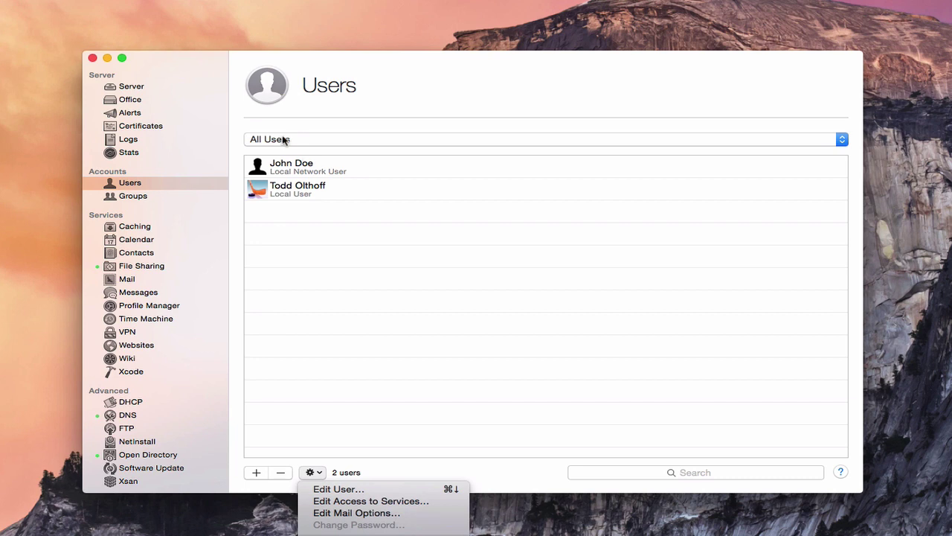
left_click(318, 473)
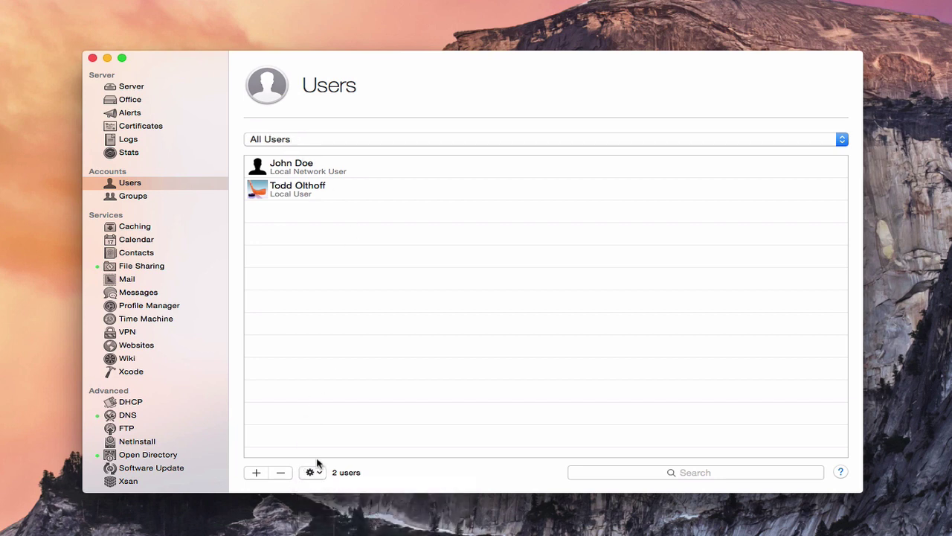
left_click(308, 189)
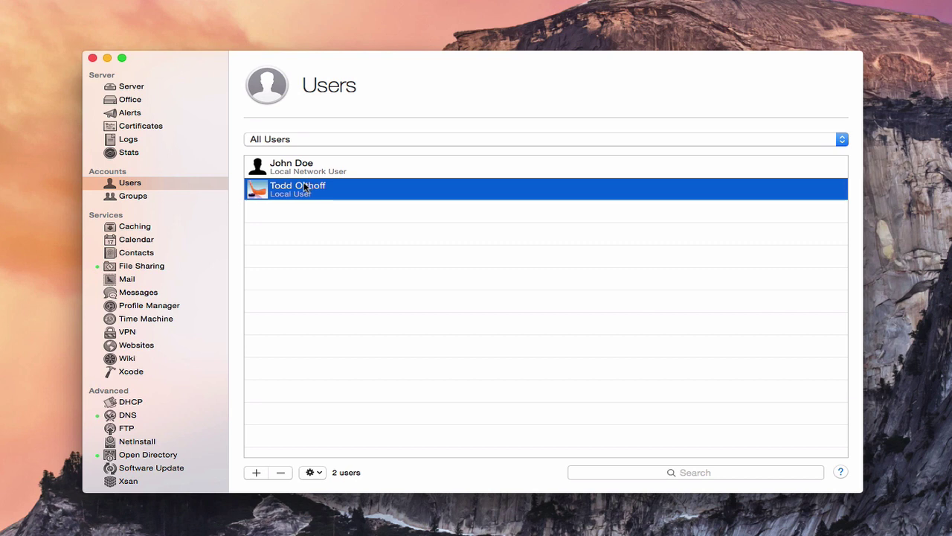
left_click(841, 136)
left_click(799, 149)
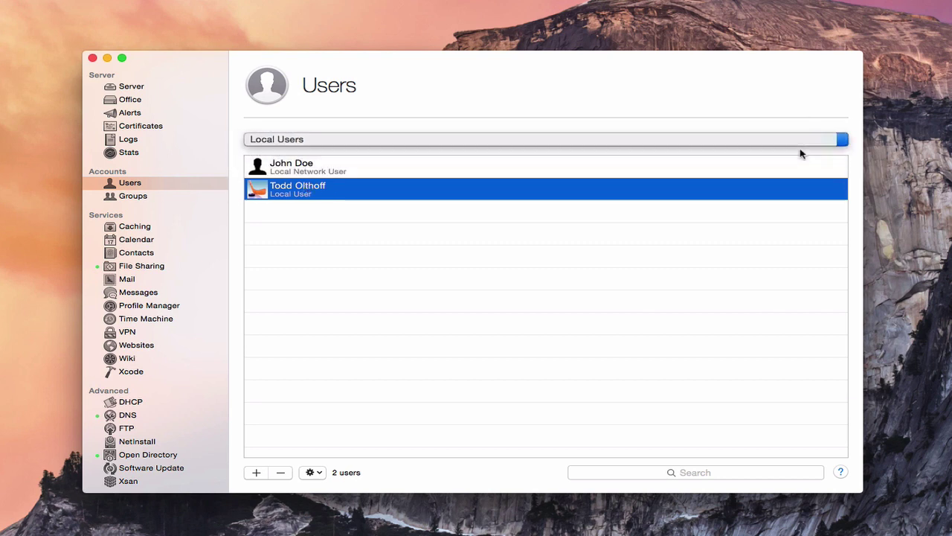
left_click(319, 474)
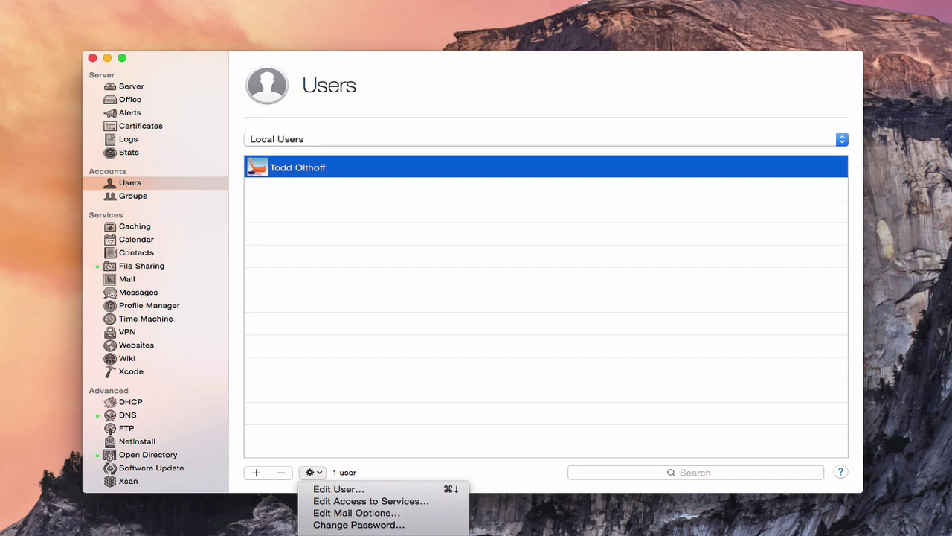
left_click(357, 534)
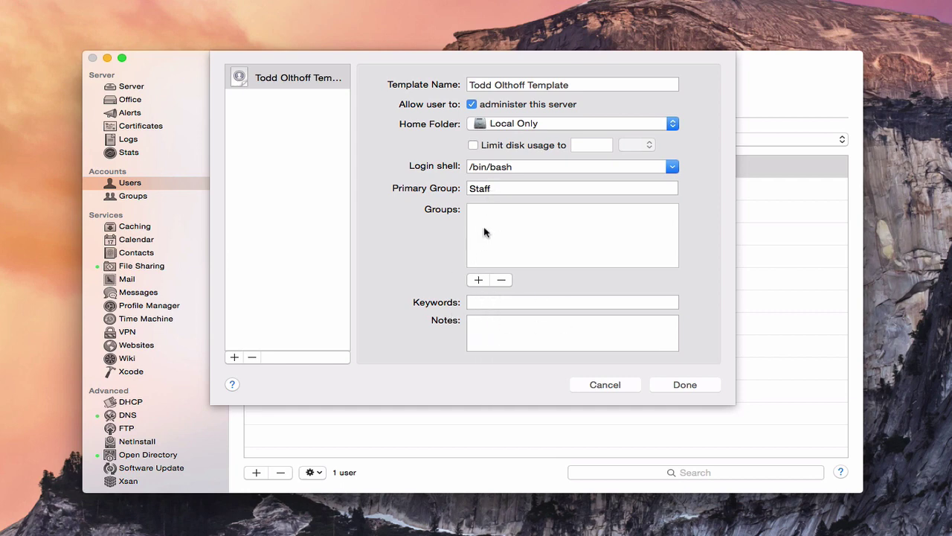
left_click(607, 386)
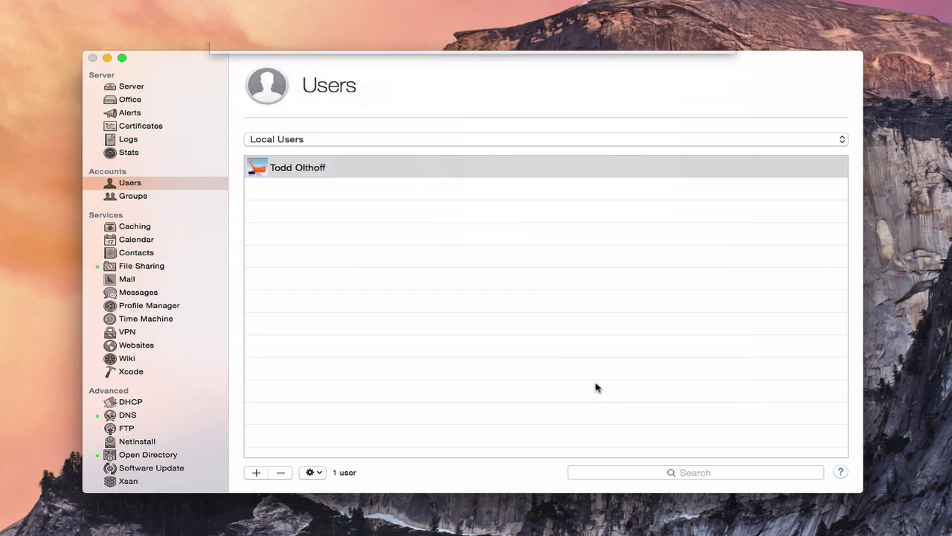
left_click(318, 473)
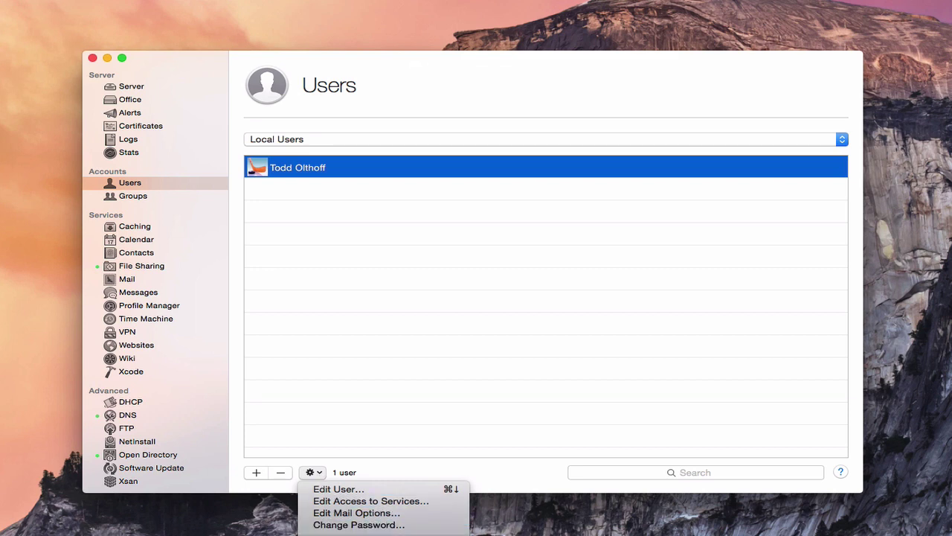
left_click(357, 533)
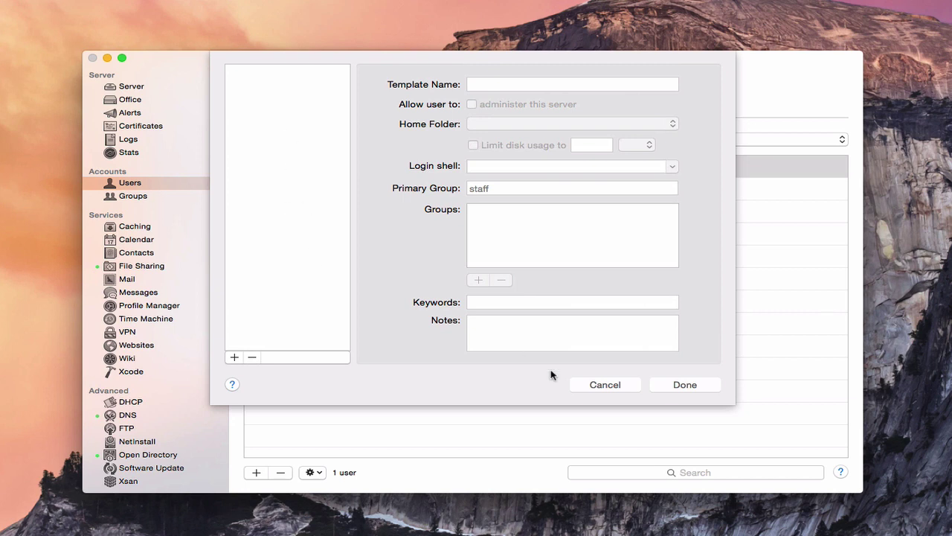
left_click(601, 386)
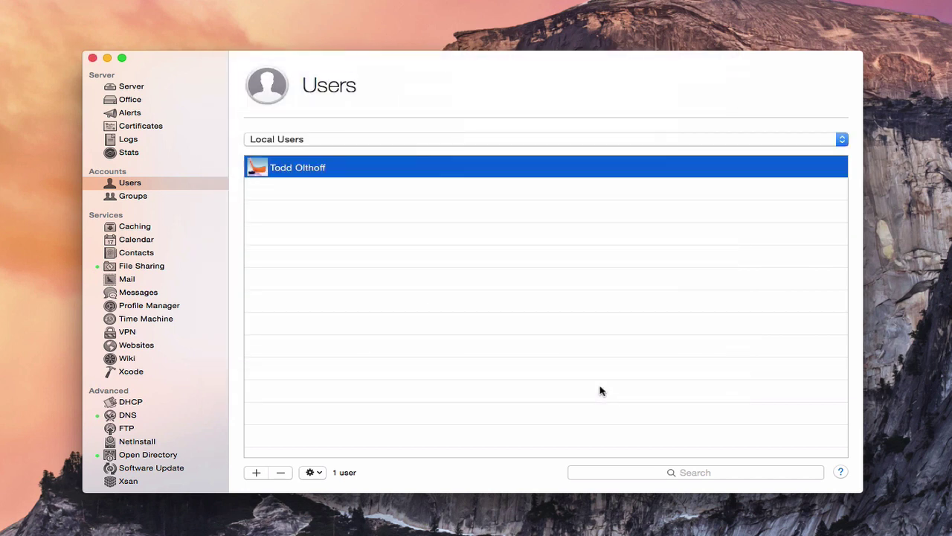
left_click(321, 474)
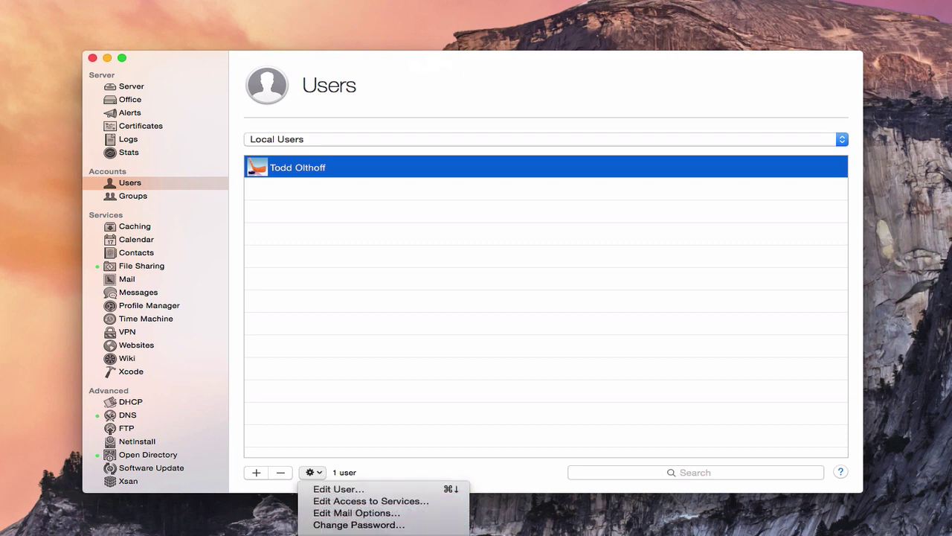
left_click(387, 532)
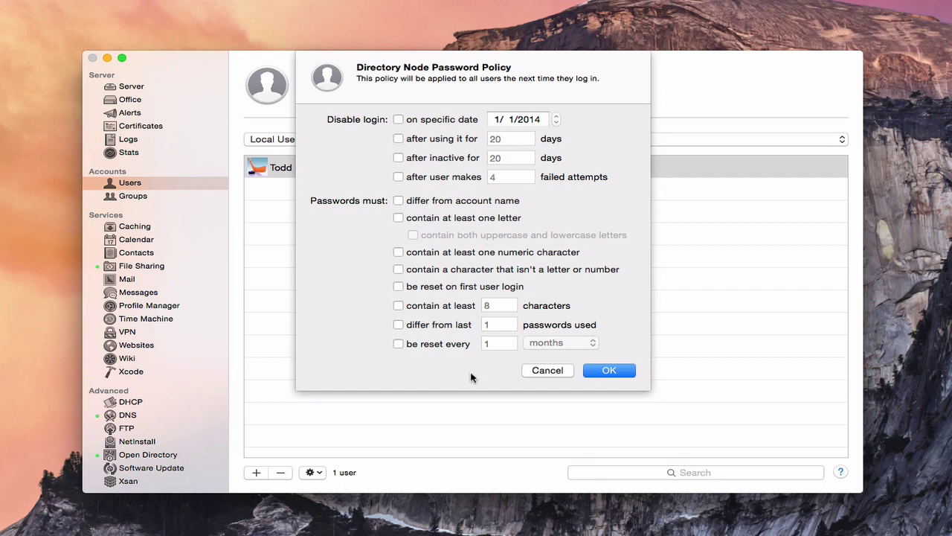
left_click(549, 374)
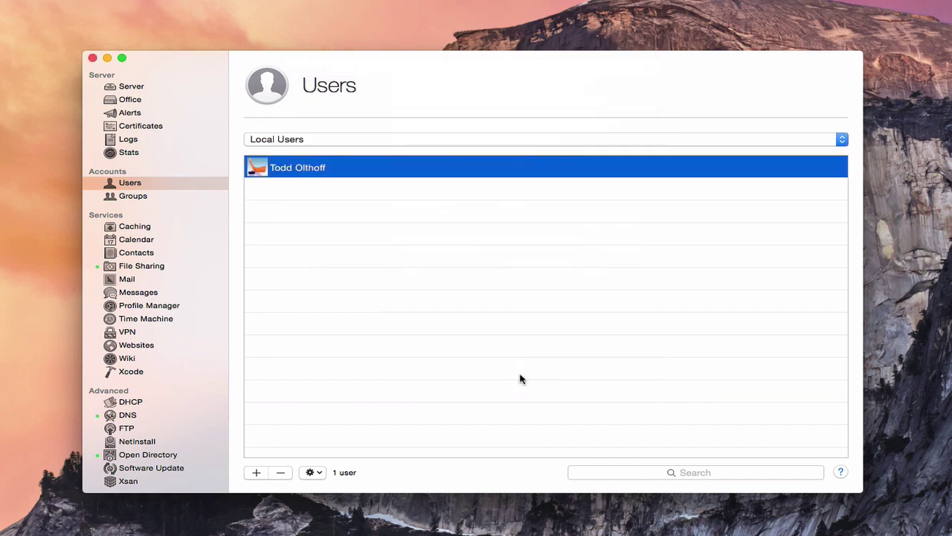
- Filter the Users list to Local Network Users so only the new network account shows (1 user)
left_click(836, 139)
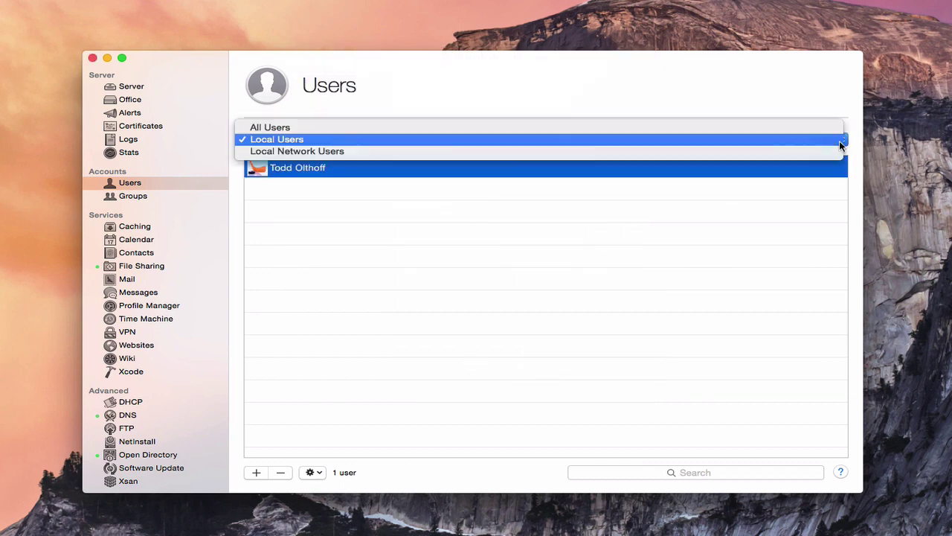
left_click(790, 151)
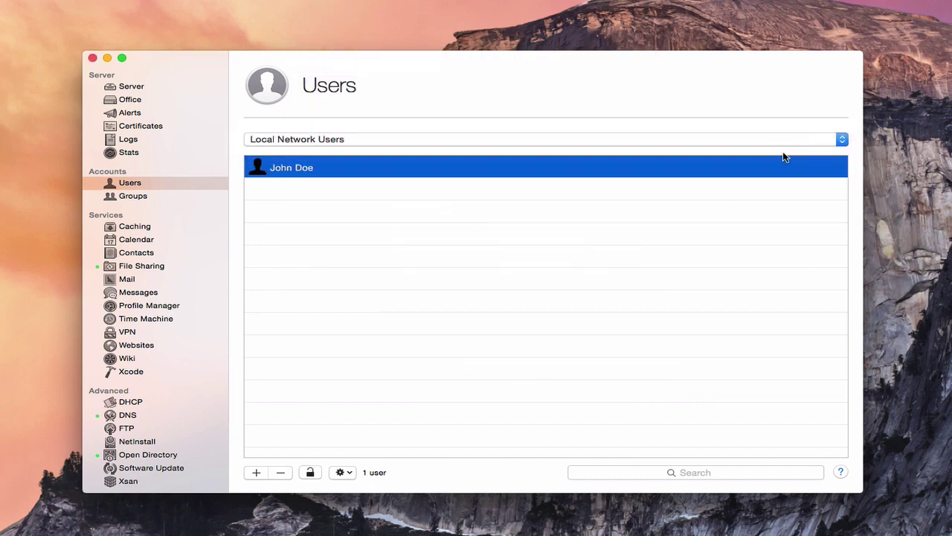
left_click(310, 474)
left_click(346, 473)
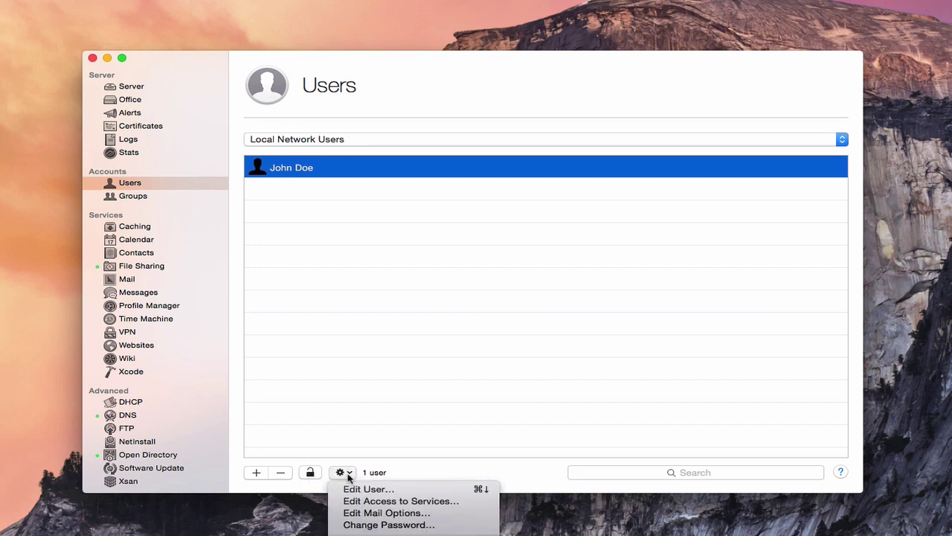
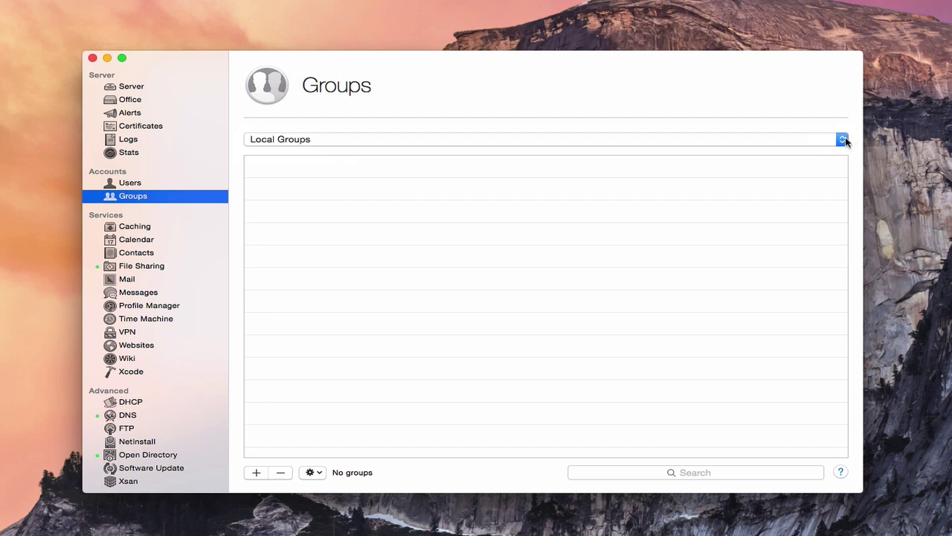
- Show Local Network Groups in the group list and open the Workgroup group's settings sheet
left_click(841, 141)
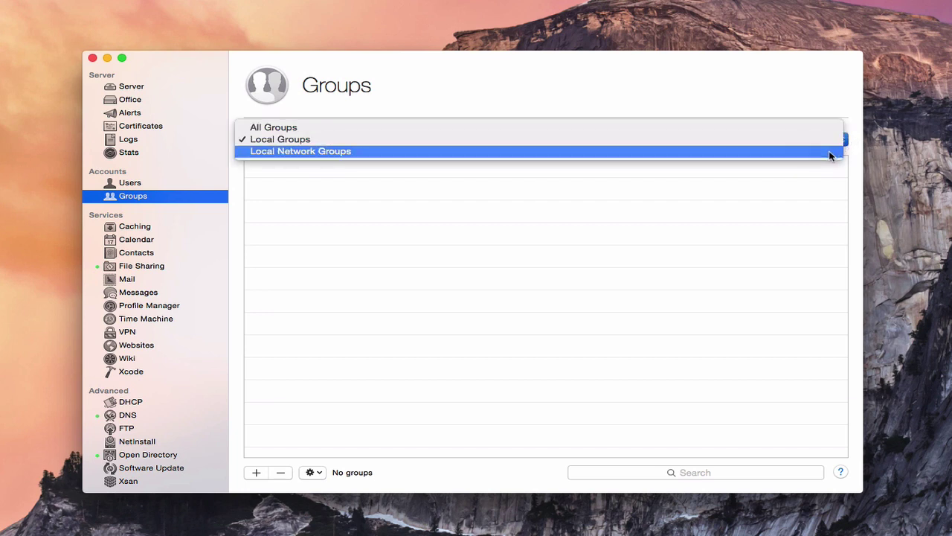
left_click(831, 155)
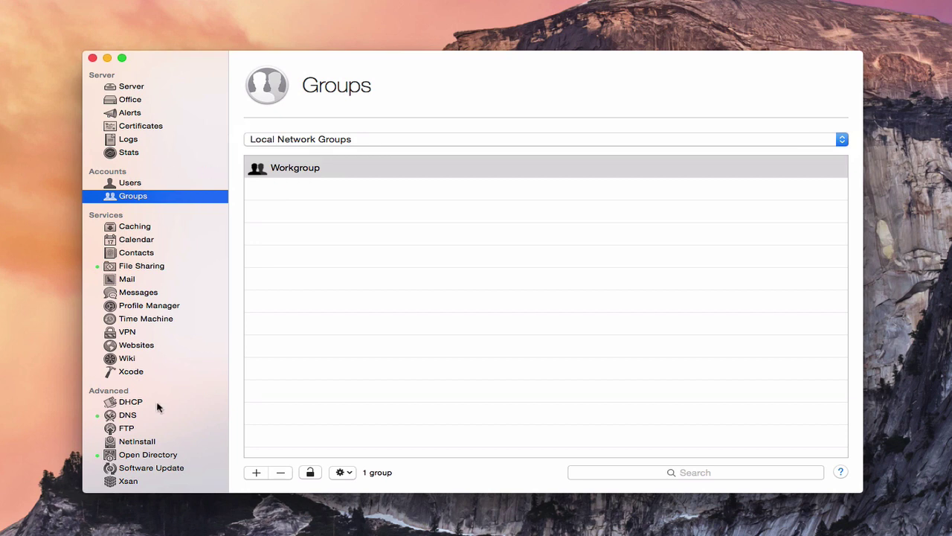
left_click(307, 175)
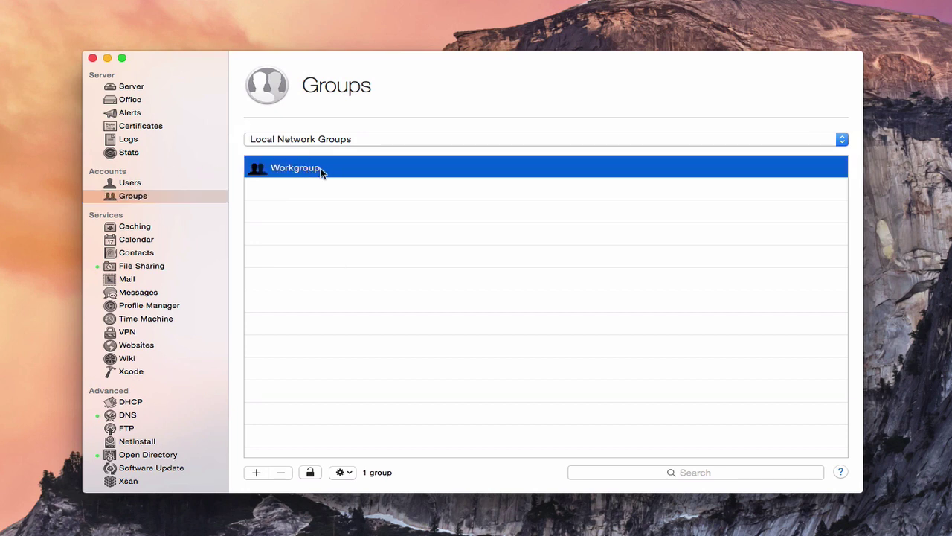
double_click(281, 170)
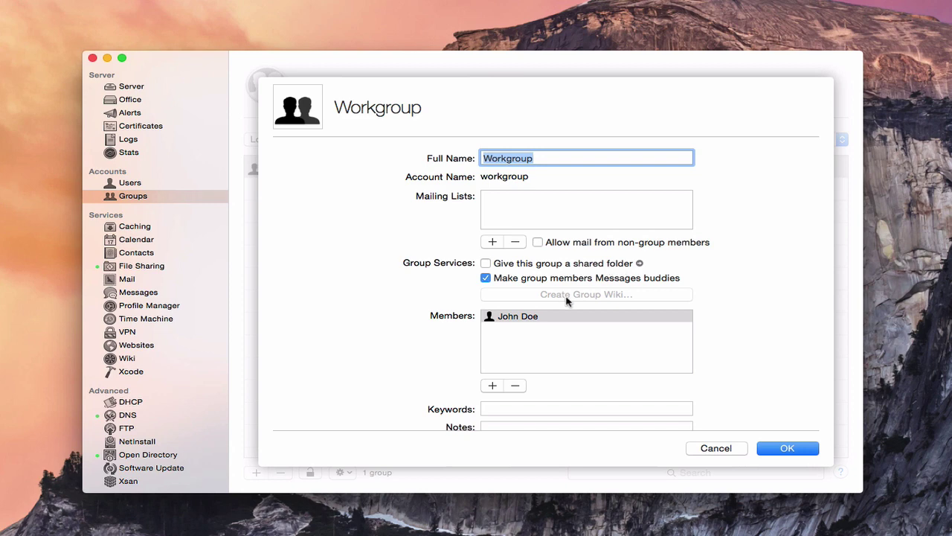
- Add the second user as a Workgroup member from the suggestions and save the group
left_click(504, 319)
left_click(492, 386)
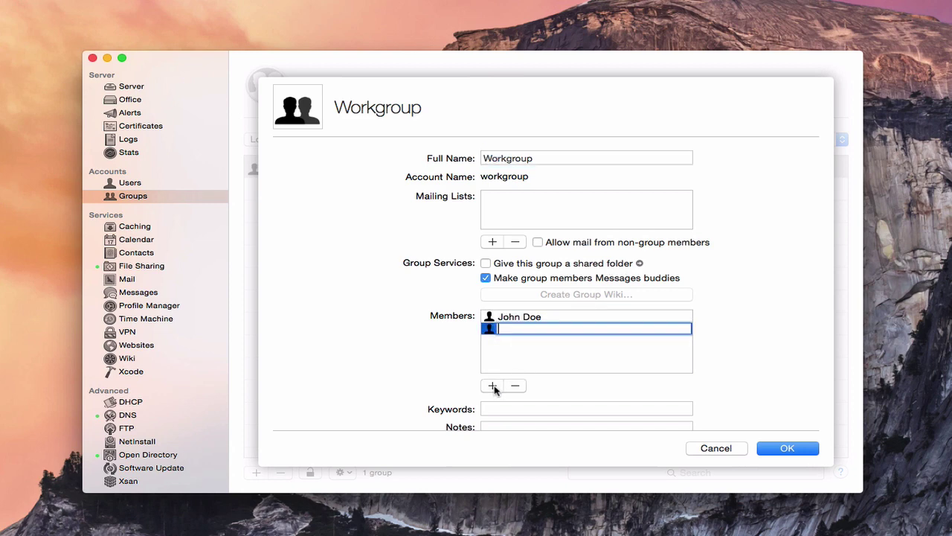
type("to")
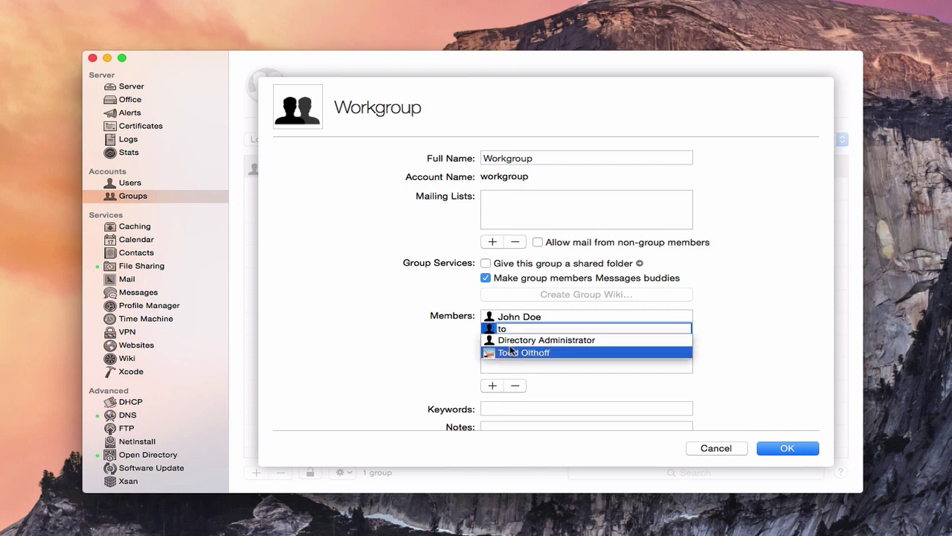
left_click(515, 352)
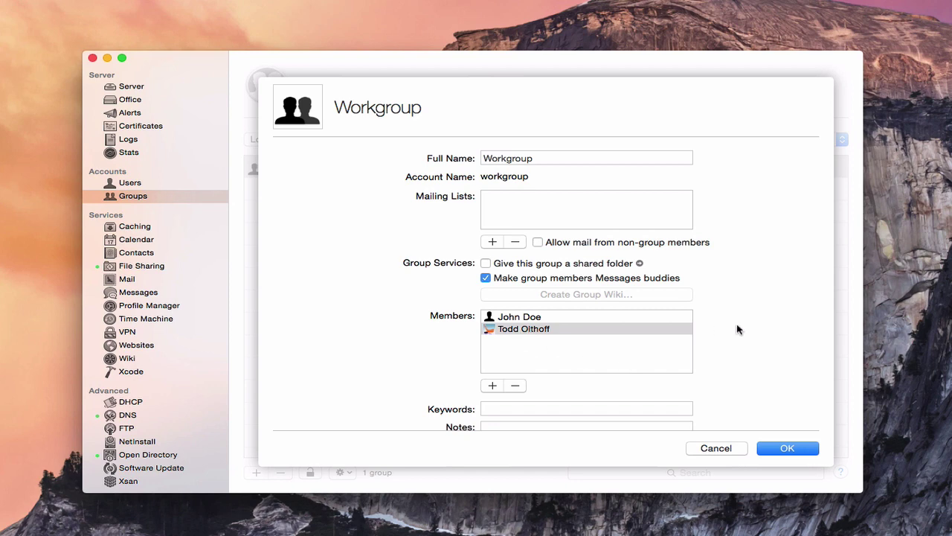
scroll(739, 330, "down", 1)
scroll(585, 359, "down", 3)
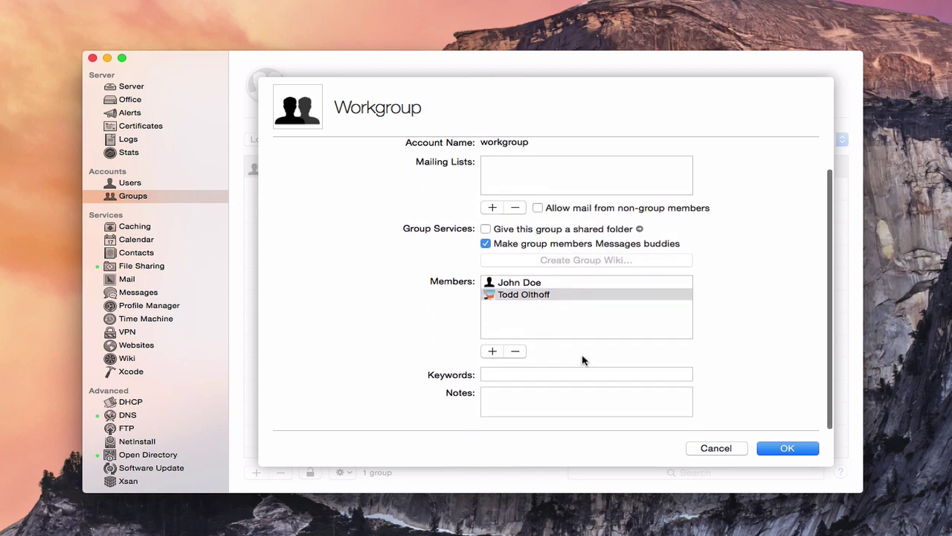
left_click(793, 450)
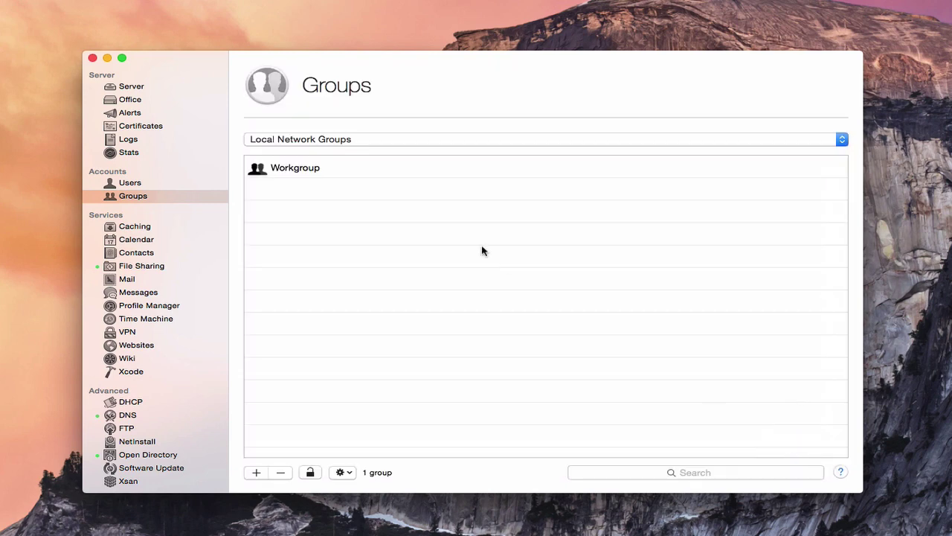
left_click(335, 178)
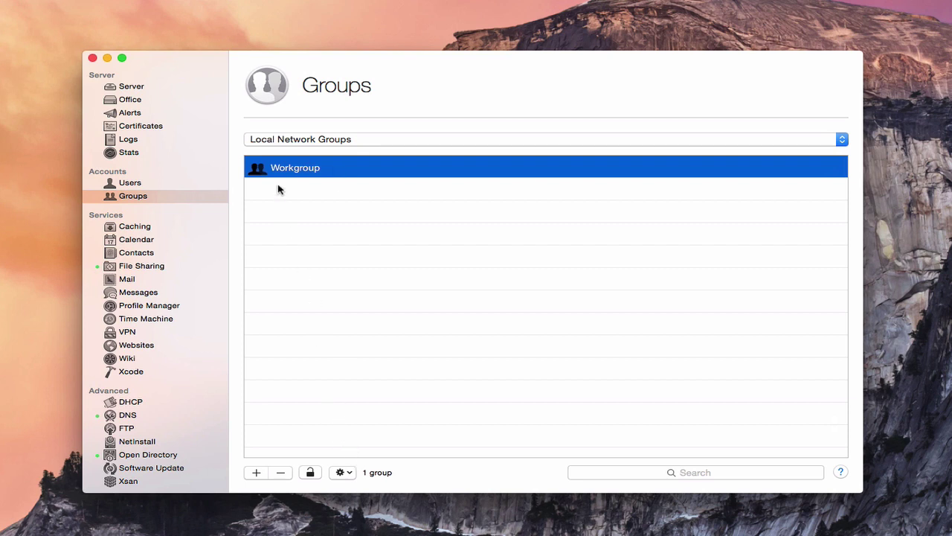
left_click(343, 474)
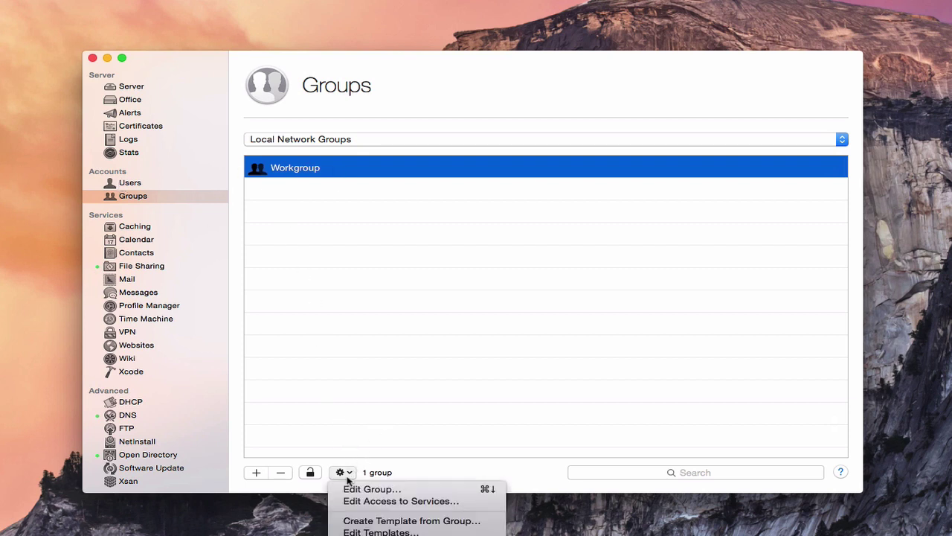
left_click(380, 498)
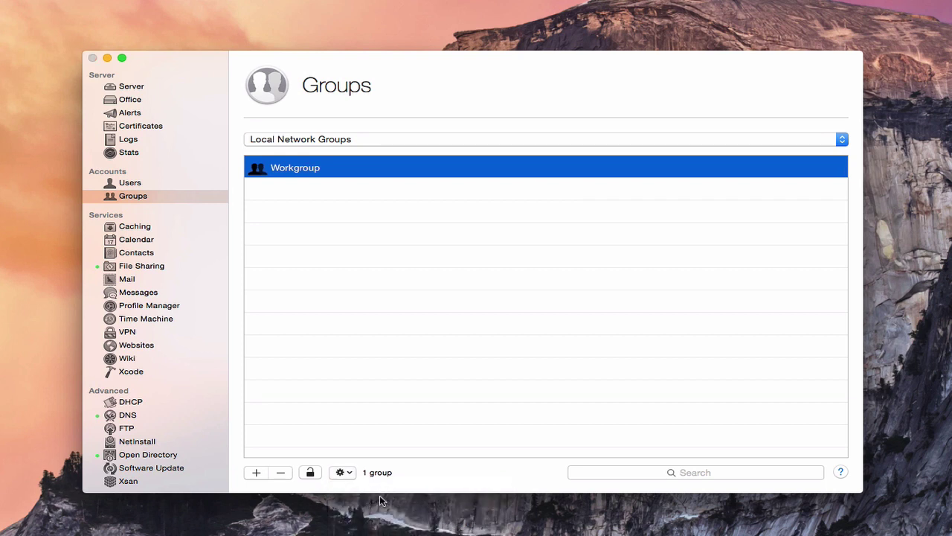
scroll(420, 125, "down", 3)
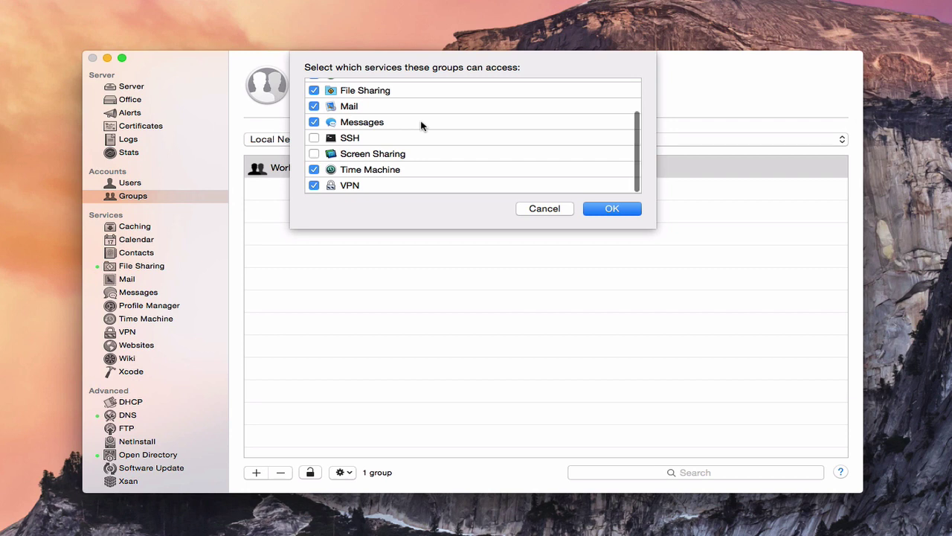
scroll(420, 125, "up", 3)
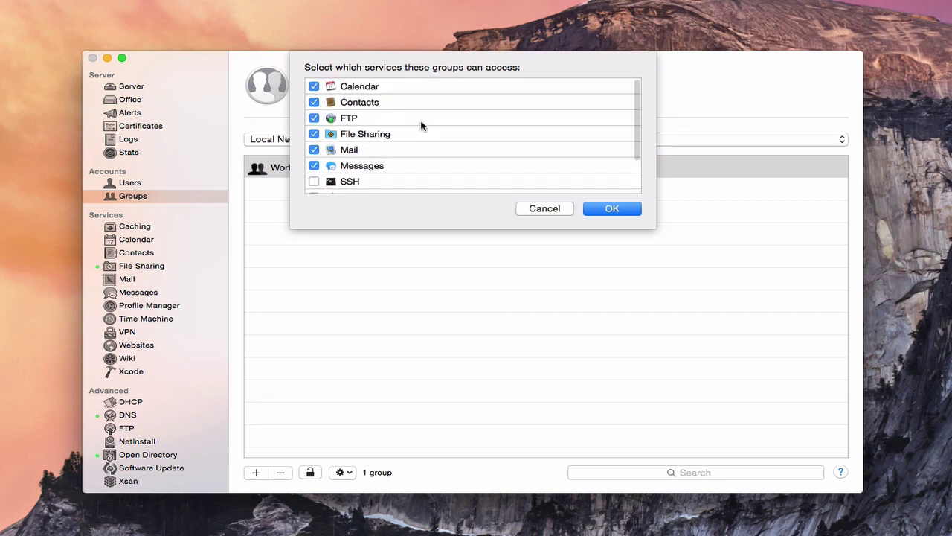
scroll(420, 125, "down", 3)
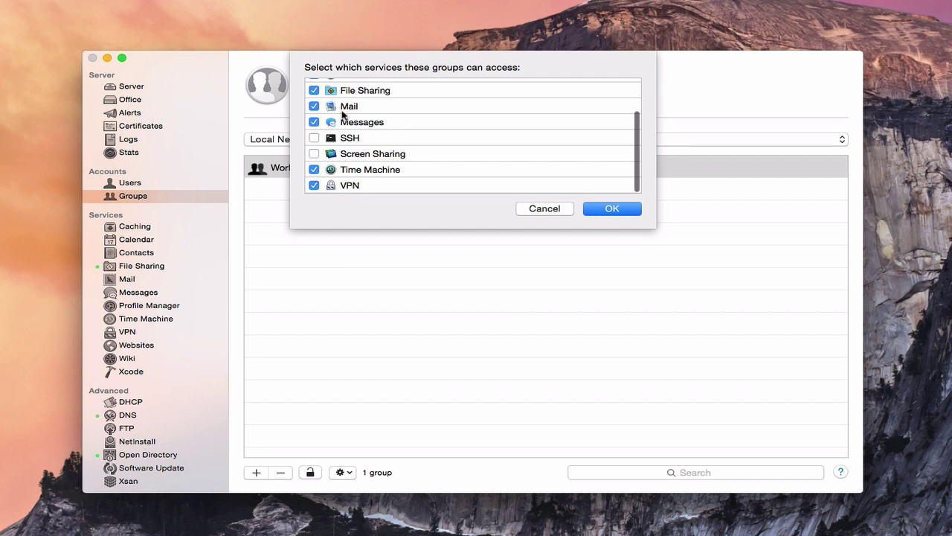
left_click(537, 211)
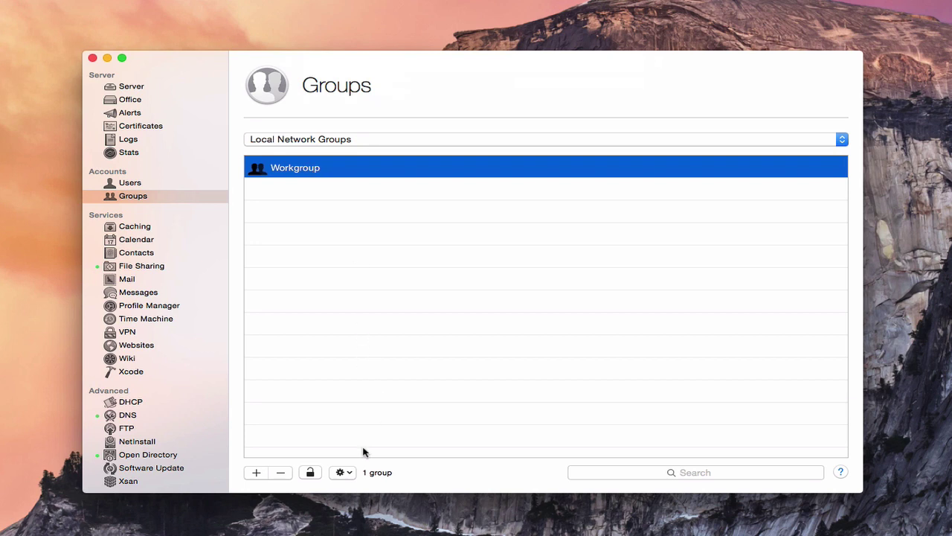
- Create a Workgroup Template from the group's gear menu, then close the template sheet
left_click(352, 473)
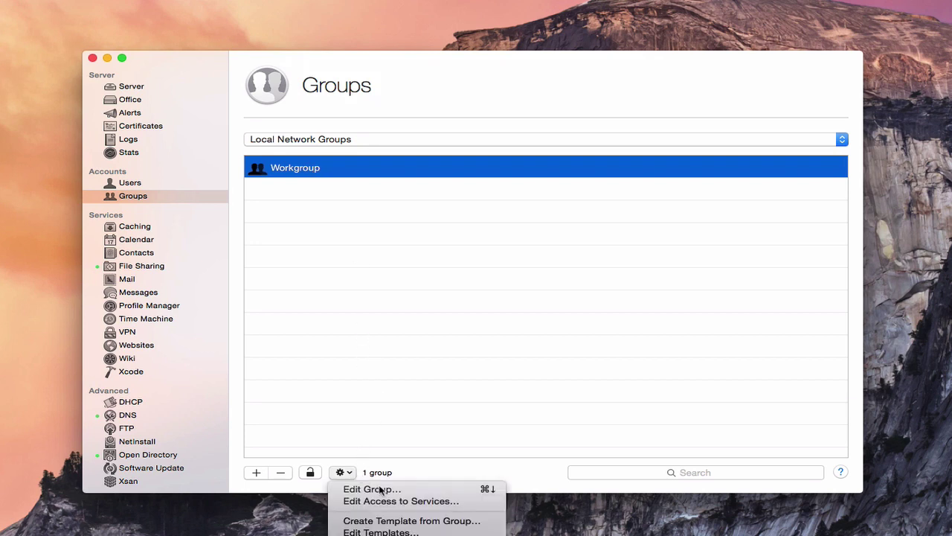
left_click(412, 521)
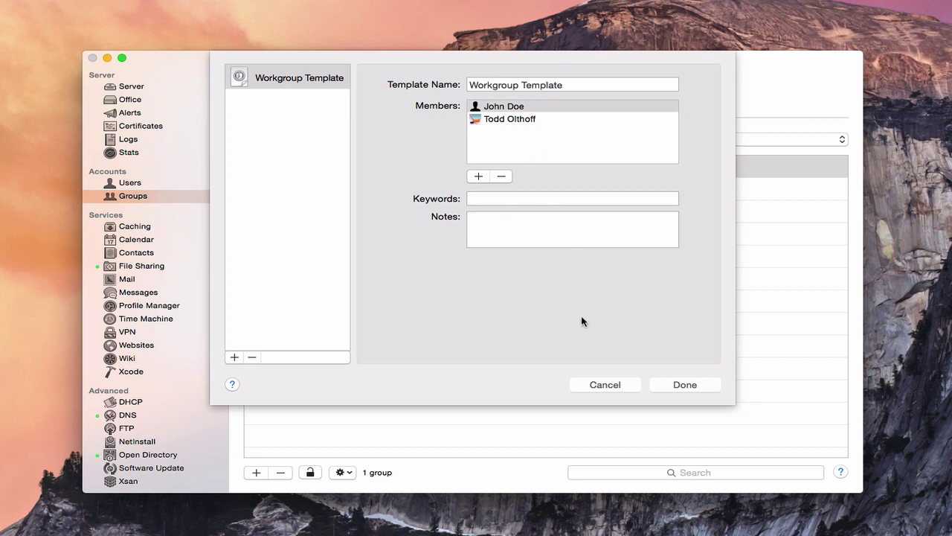
left_click(603, 387)
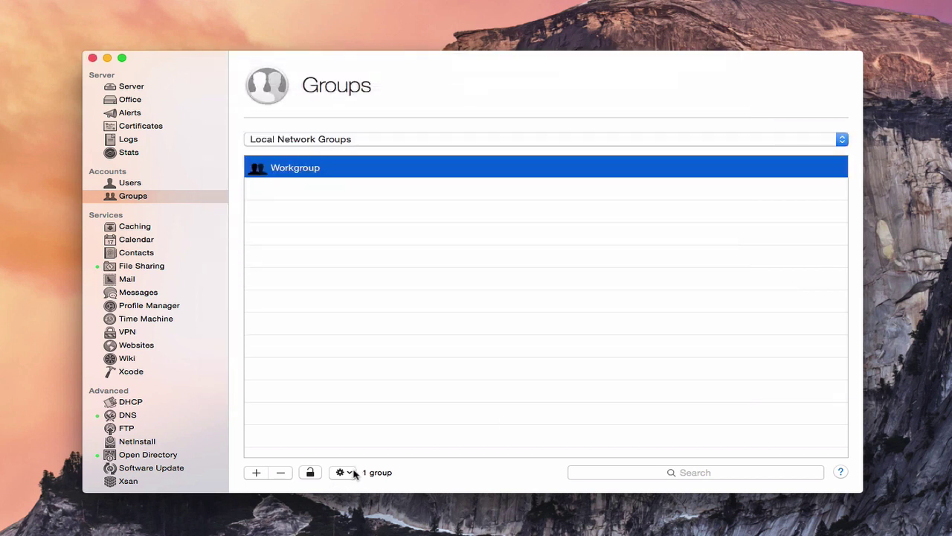
- Switch to the Users section listing the local network users
left_click(353, 473)
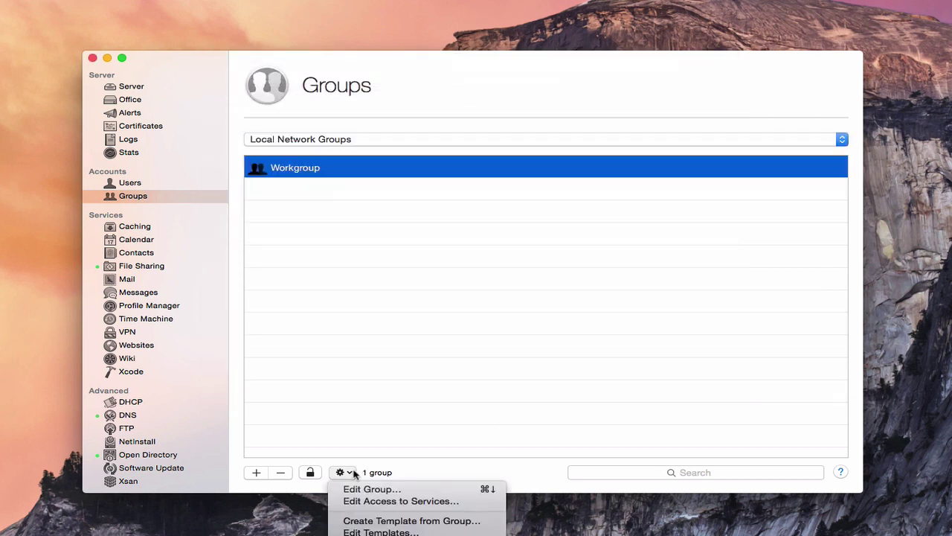
left_click(387, 396)
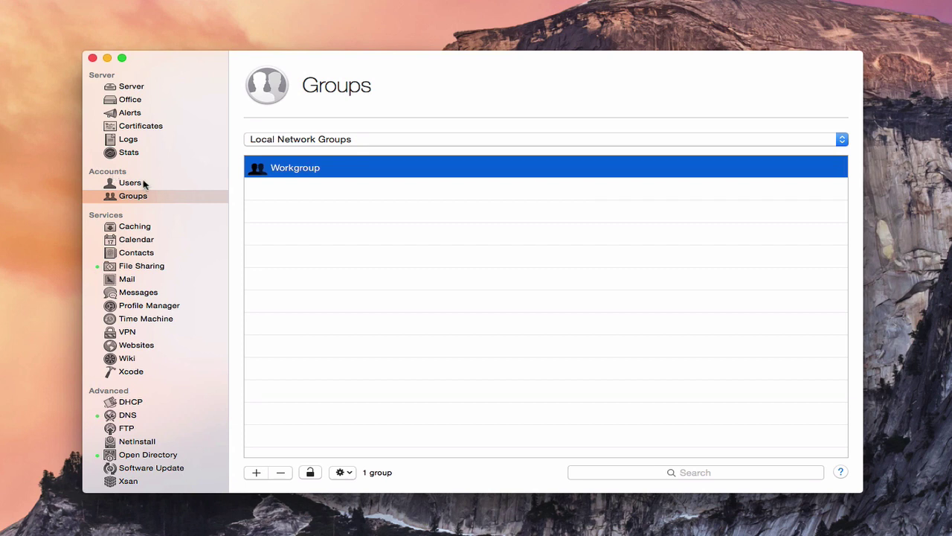
left_click(130, 184)
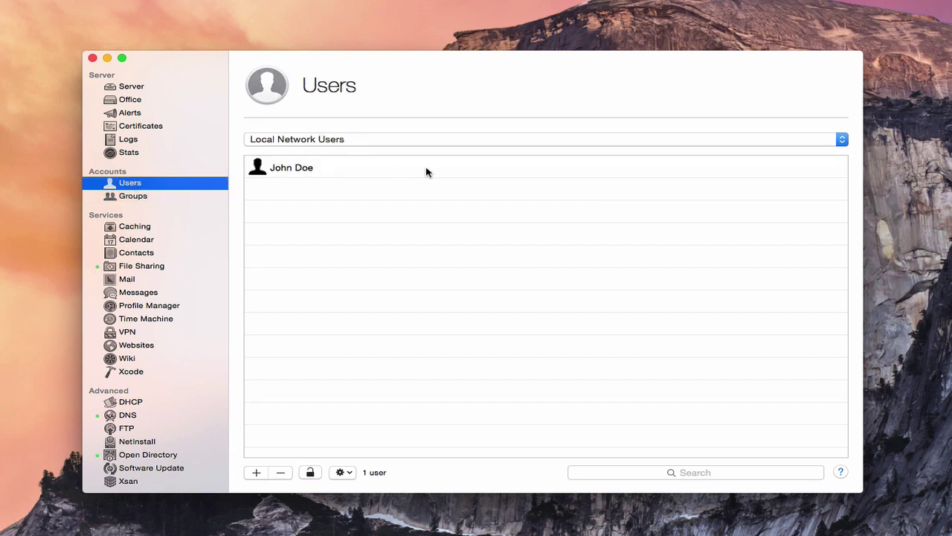